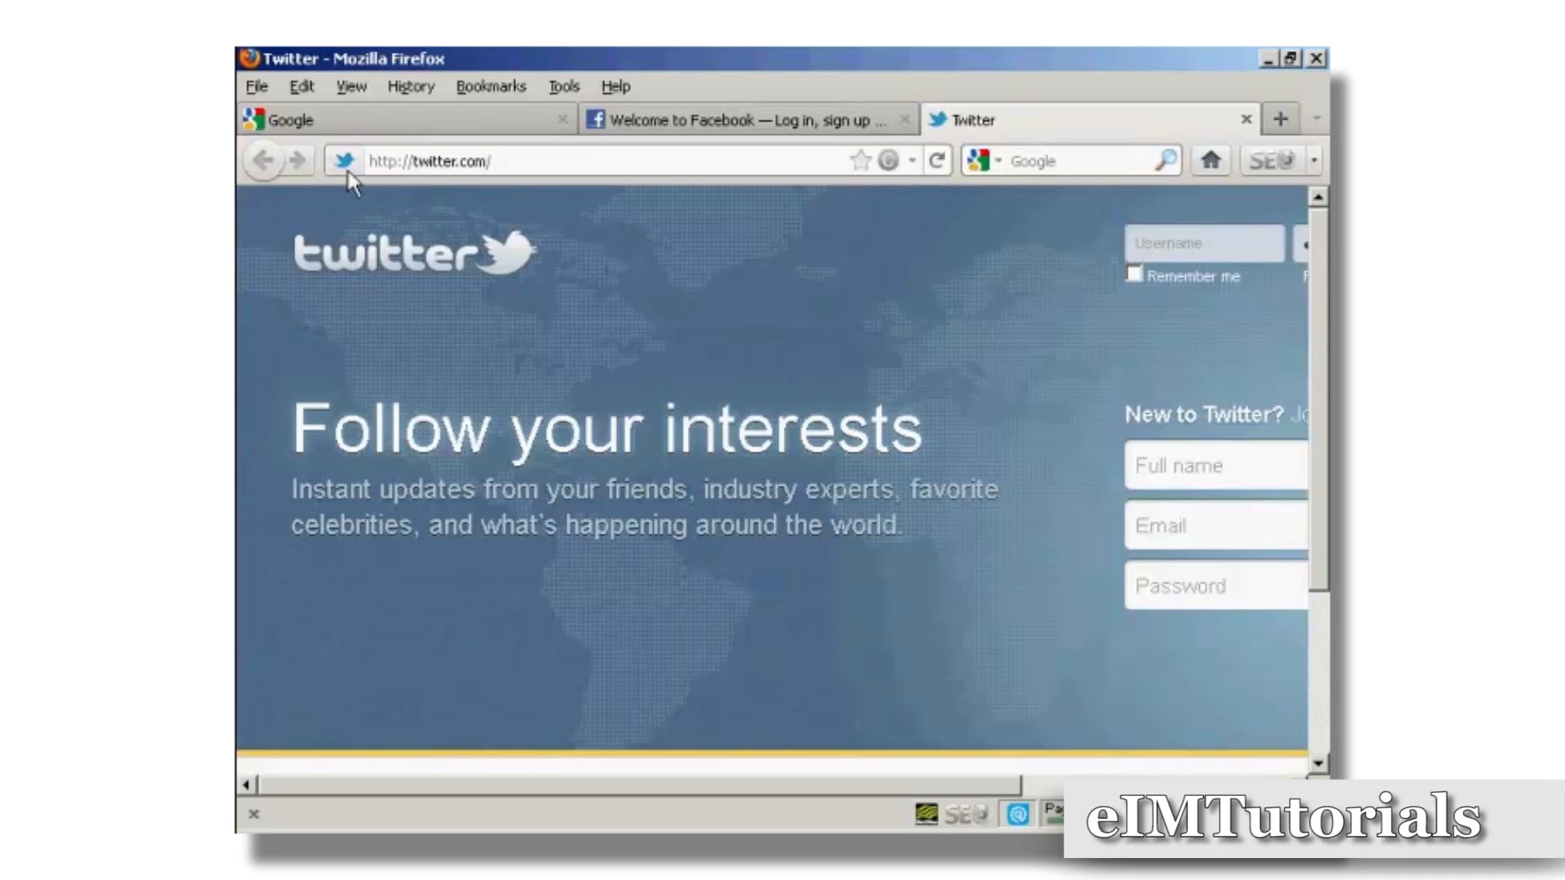
Step: Switch to the open Facebook page to look at its site icon
{"action": "left_click", "coordinate": [691, 122]}
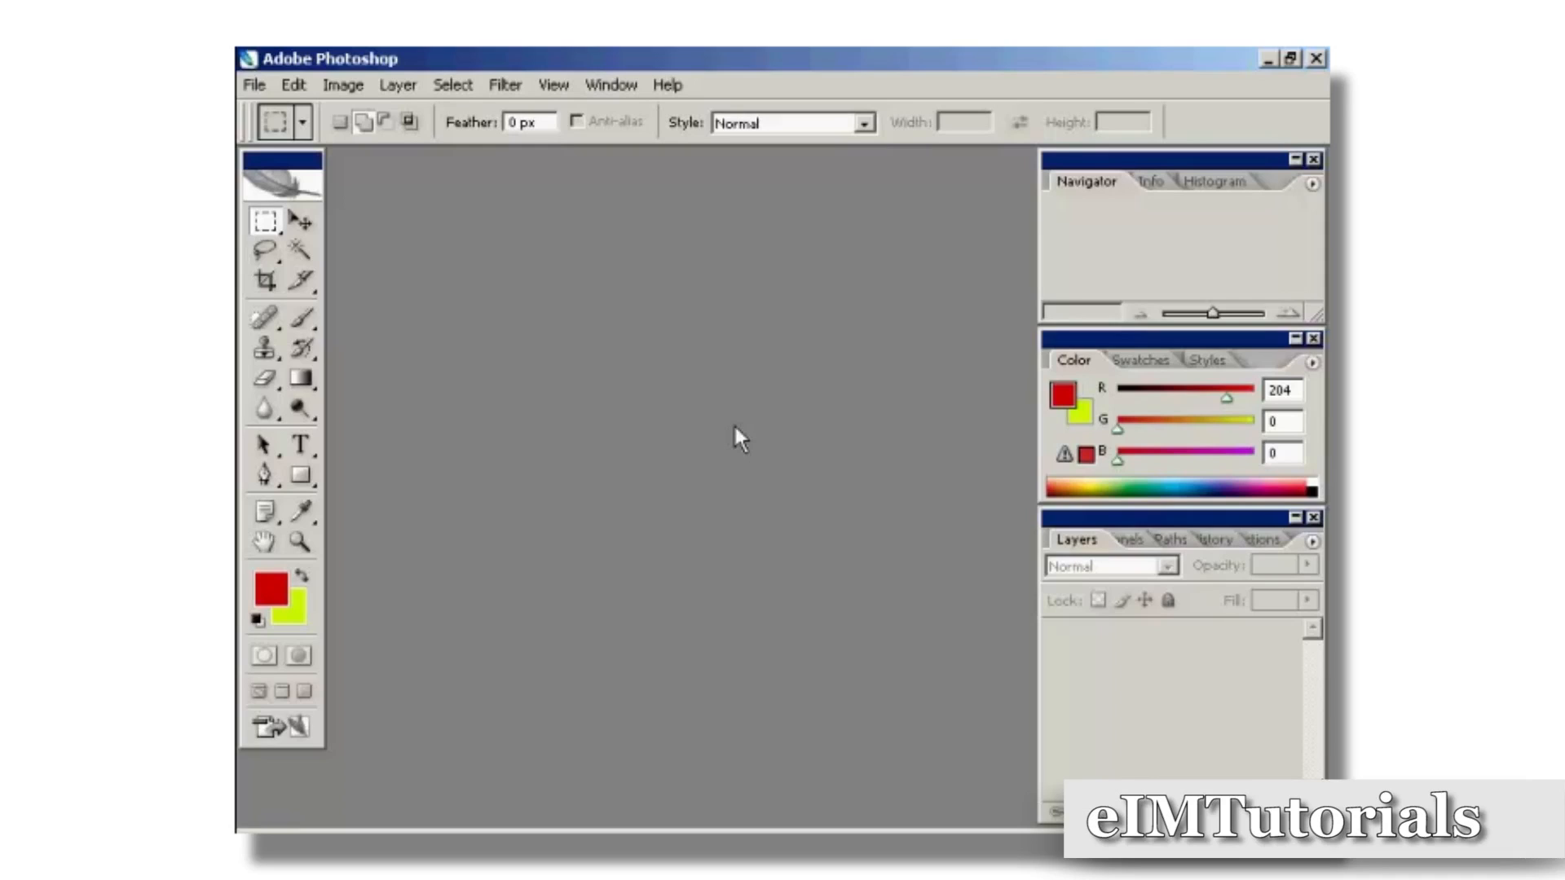
Step: In Photoshop, create a new 100 x 100 pixel document filled with the background color and enlarge its window
{"action": "left_click", "coordinate": [253, 86]}
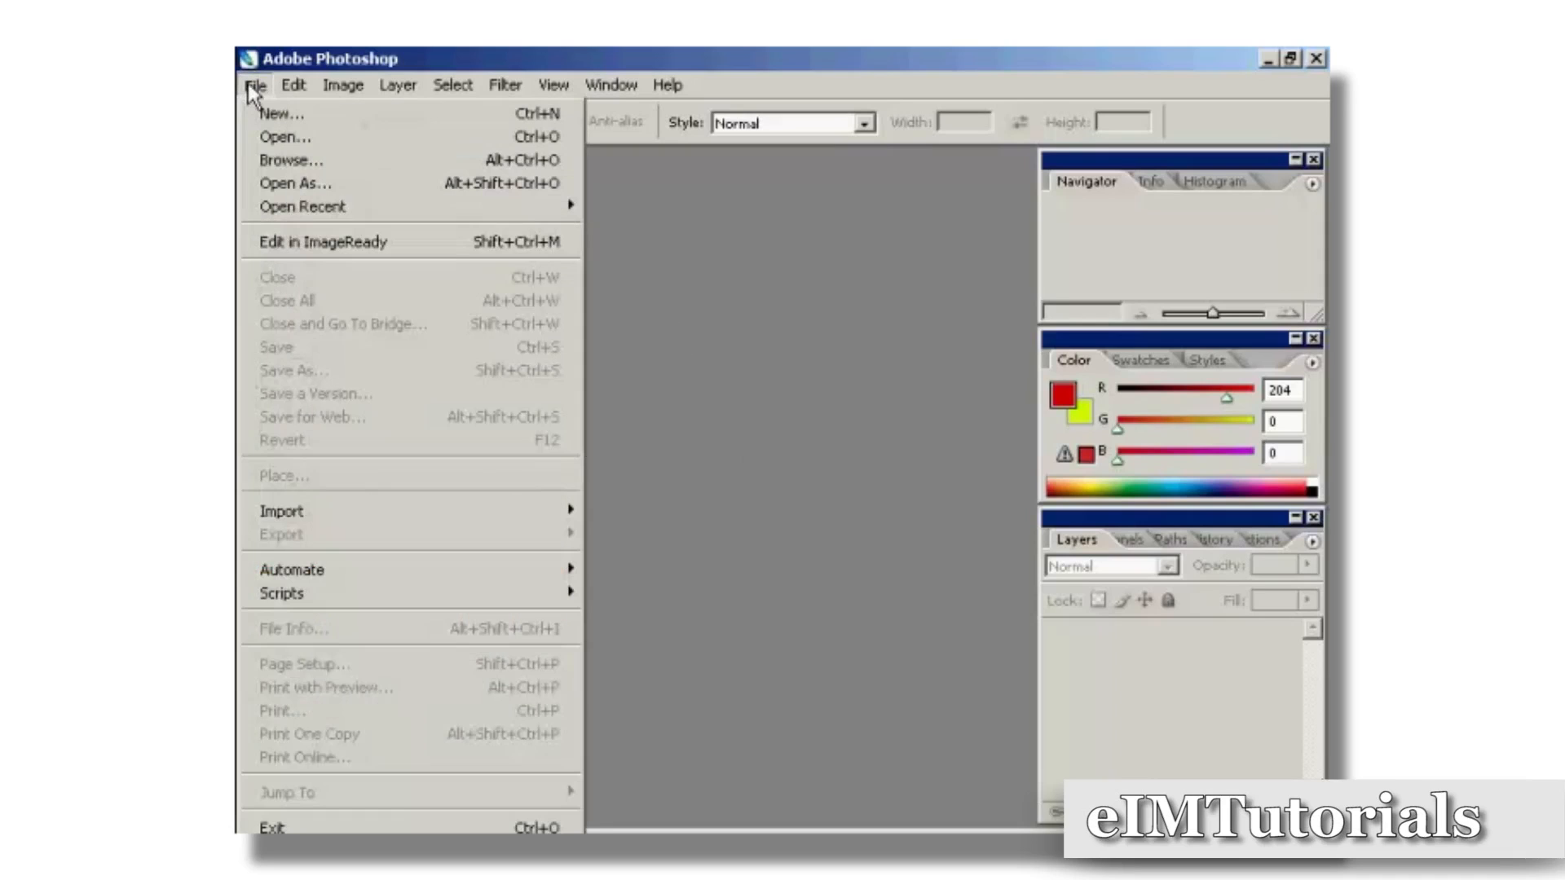
{"action": "left_click", "coordinate": [287, 117]}
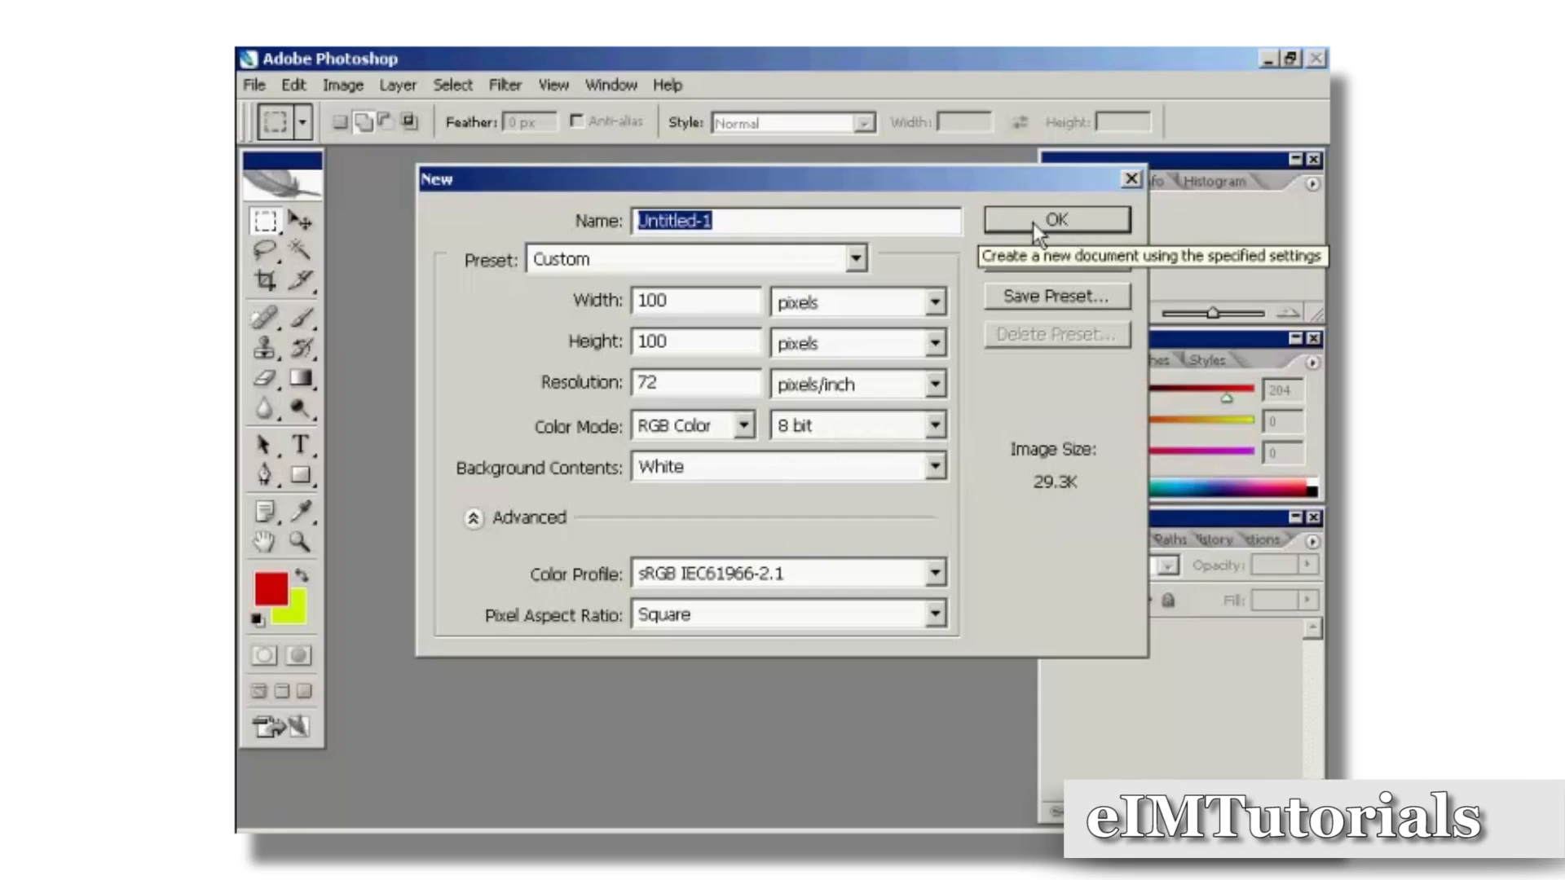
{"action": "left_click", "coordinate": [934, 467]}
{"action": "left_click", "coordinate": [763, 517]}
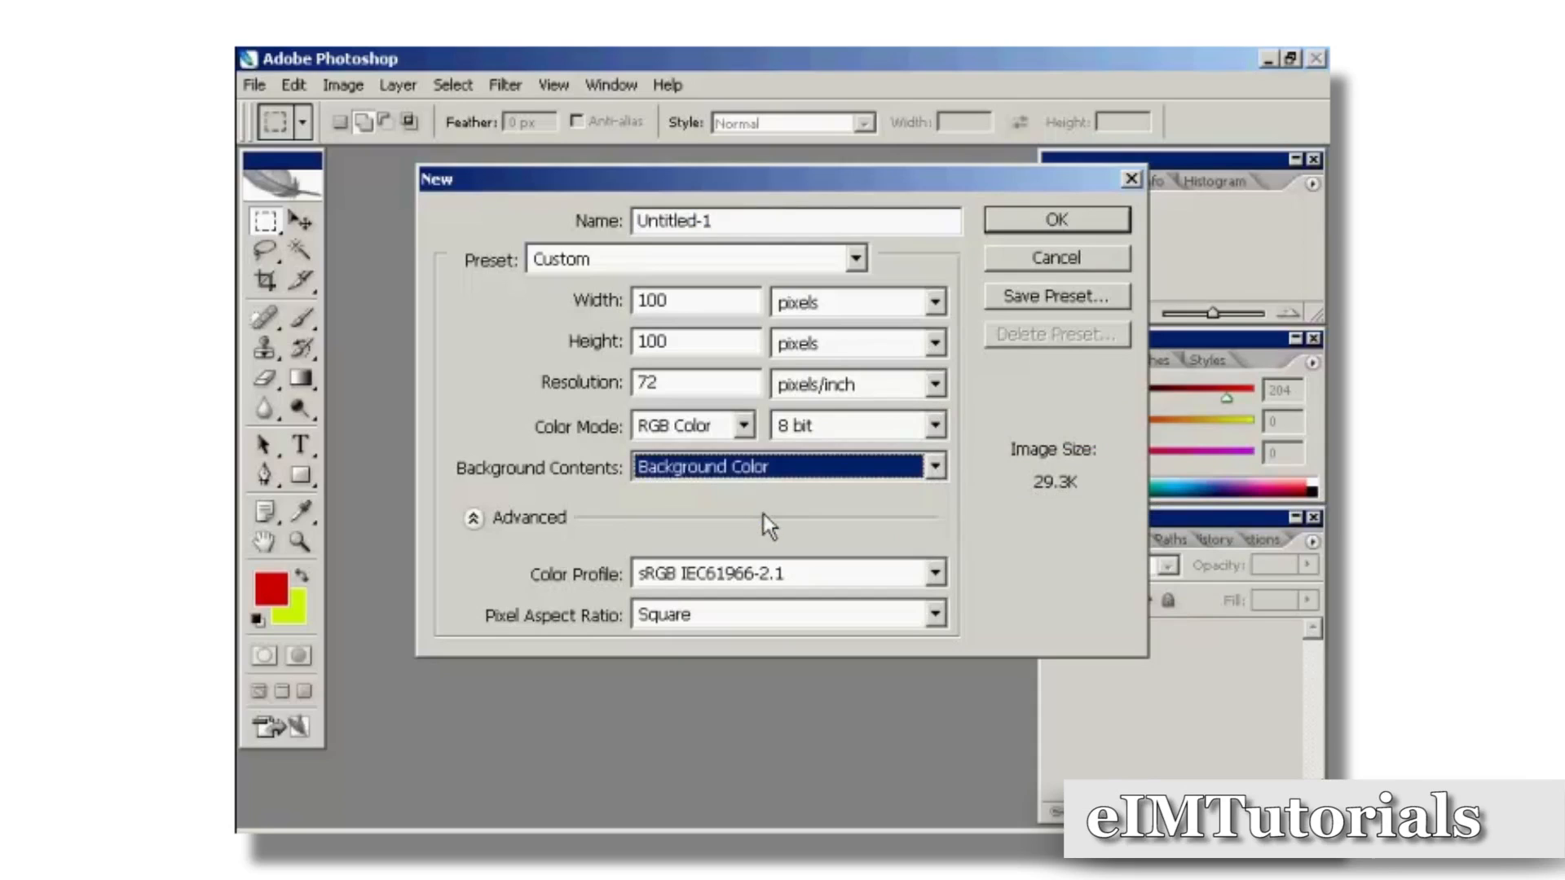
{"action": "left_click", "coordinate": [1062, 225]}
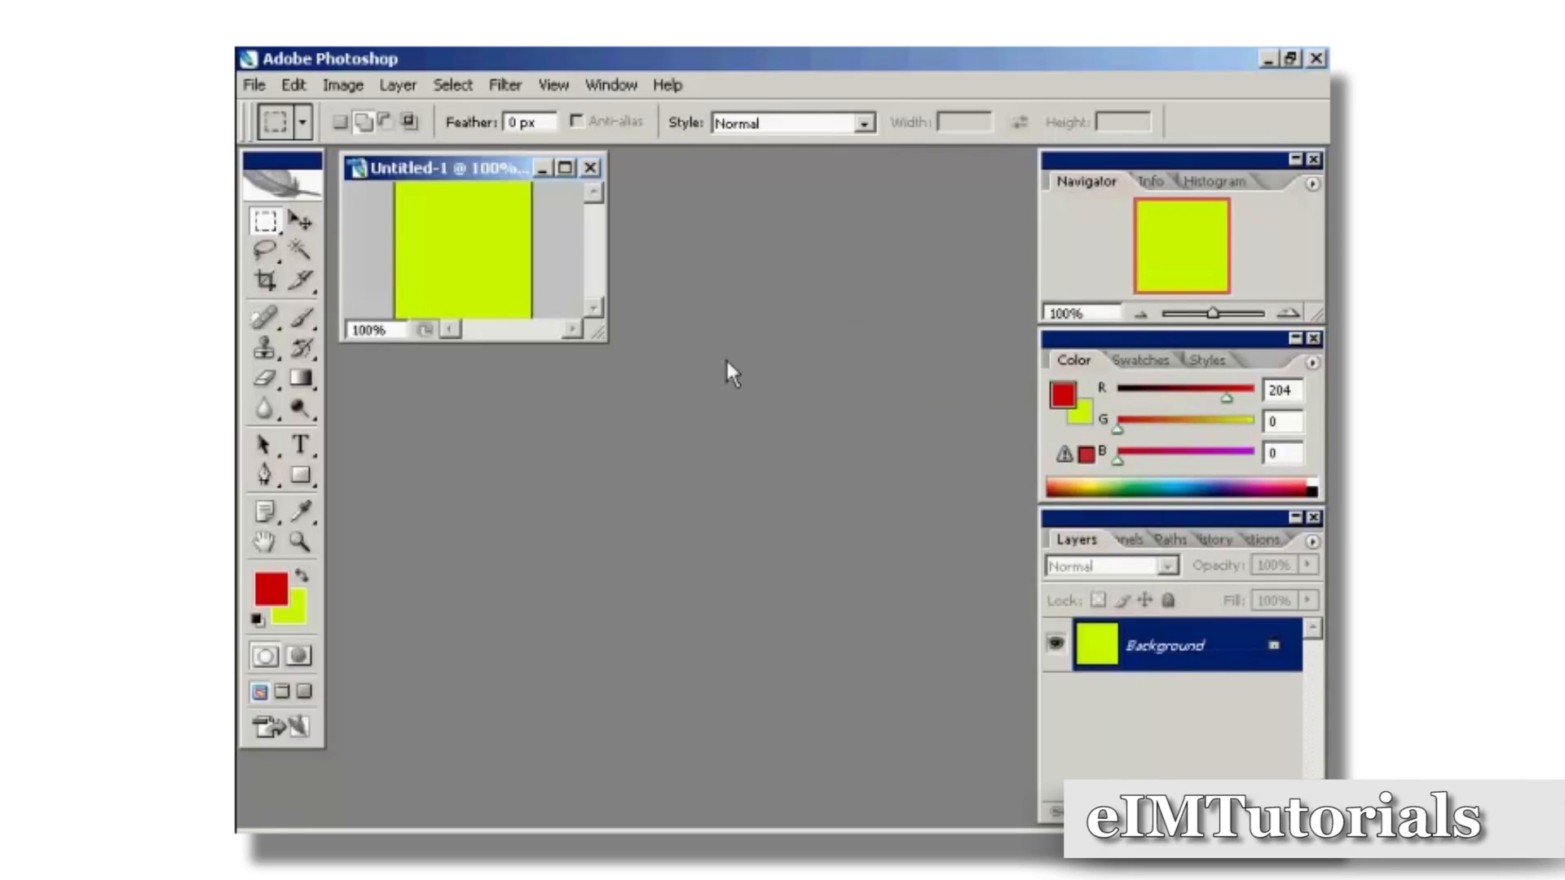
{"action": "left_click_drag", "start_coordinate": [605, 343], "coordinate": [664, 432]}
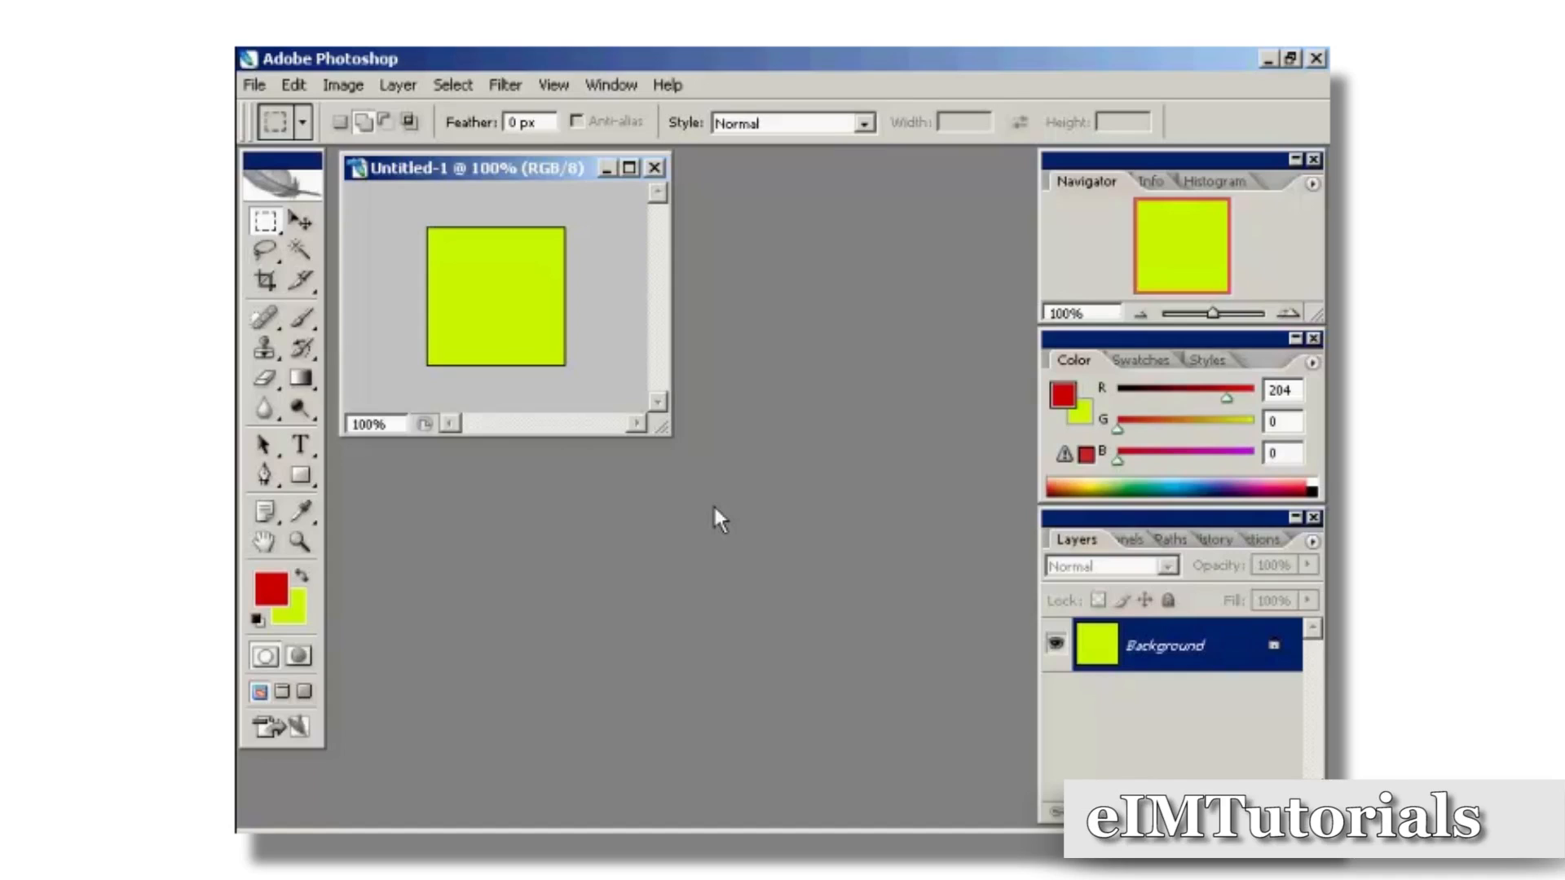
Step: Set the text font to Arial and add the letter S in the upper-left part of the canvas
{"action": "left_click", "coordinate": [300, 447]}
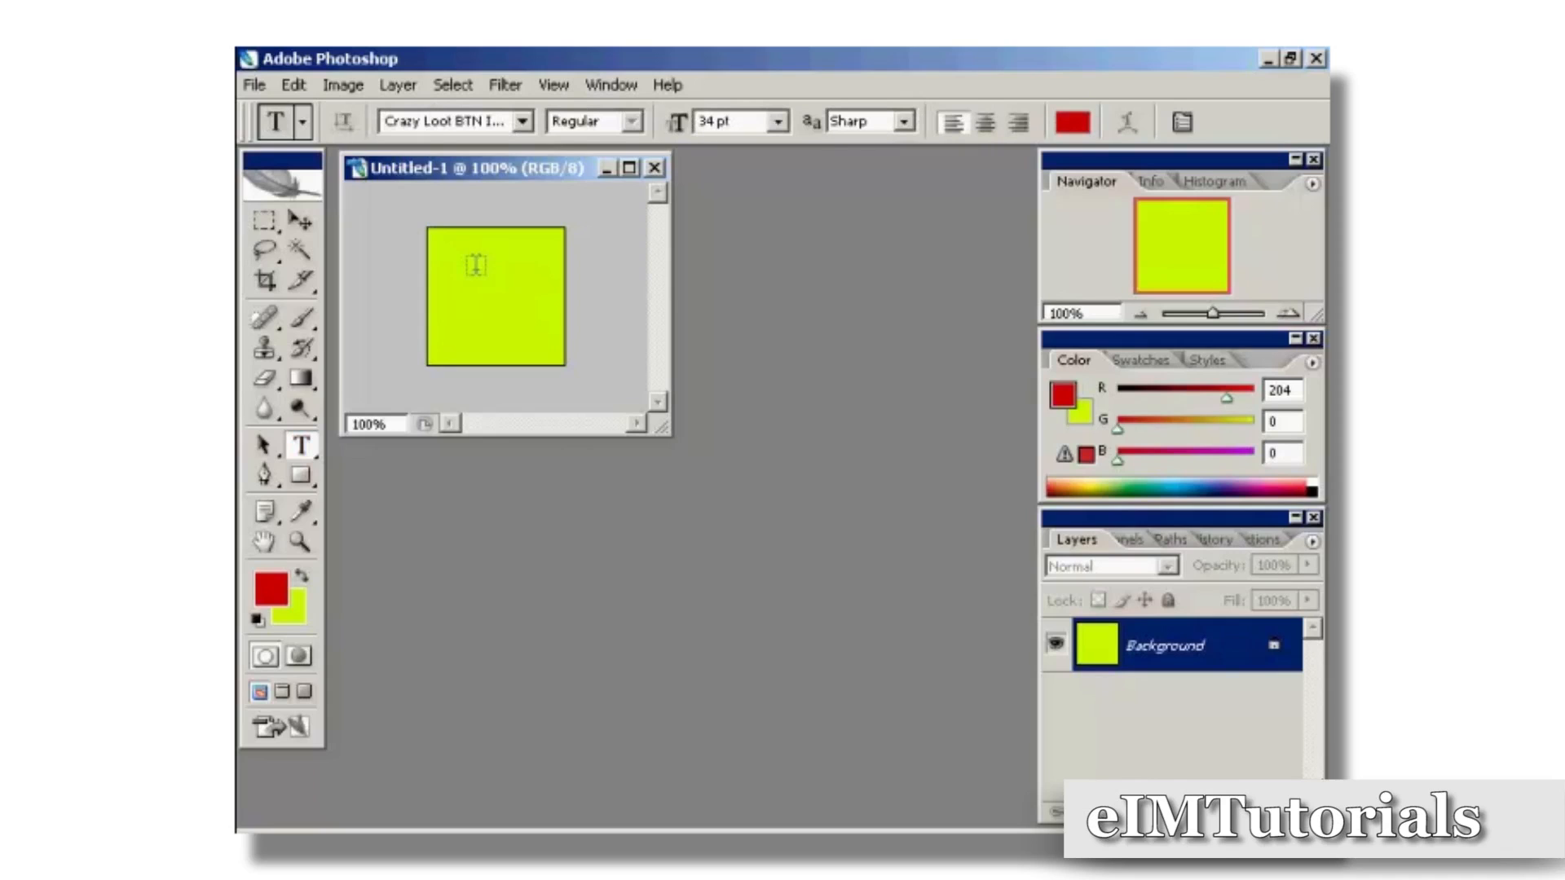
{"action": "left_click", "coordinate": [522, 121]}
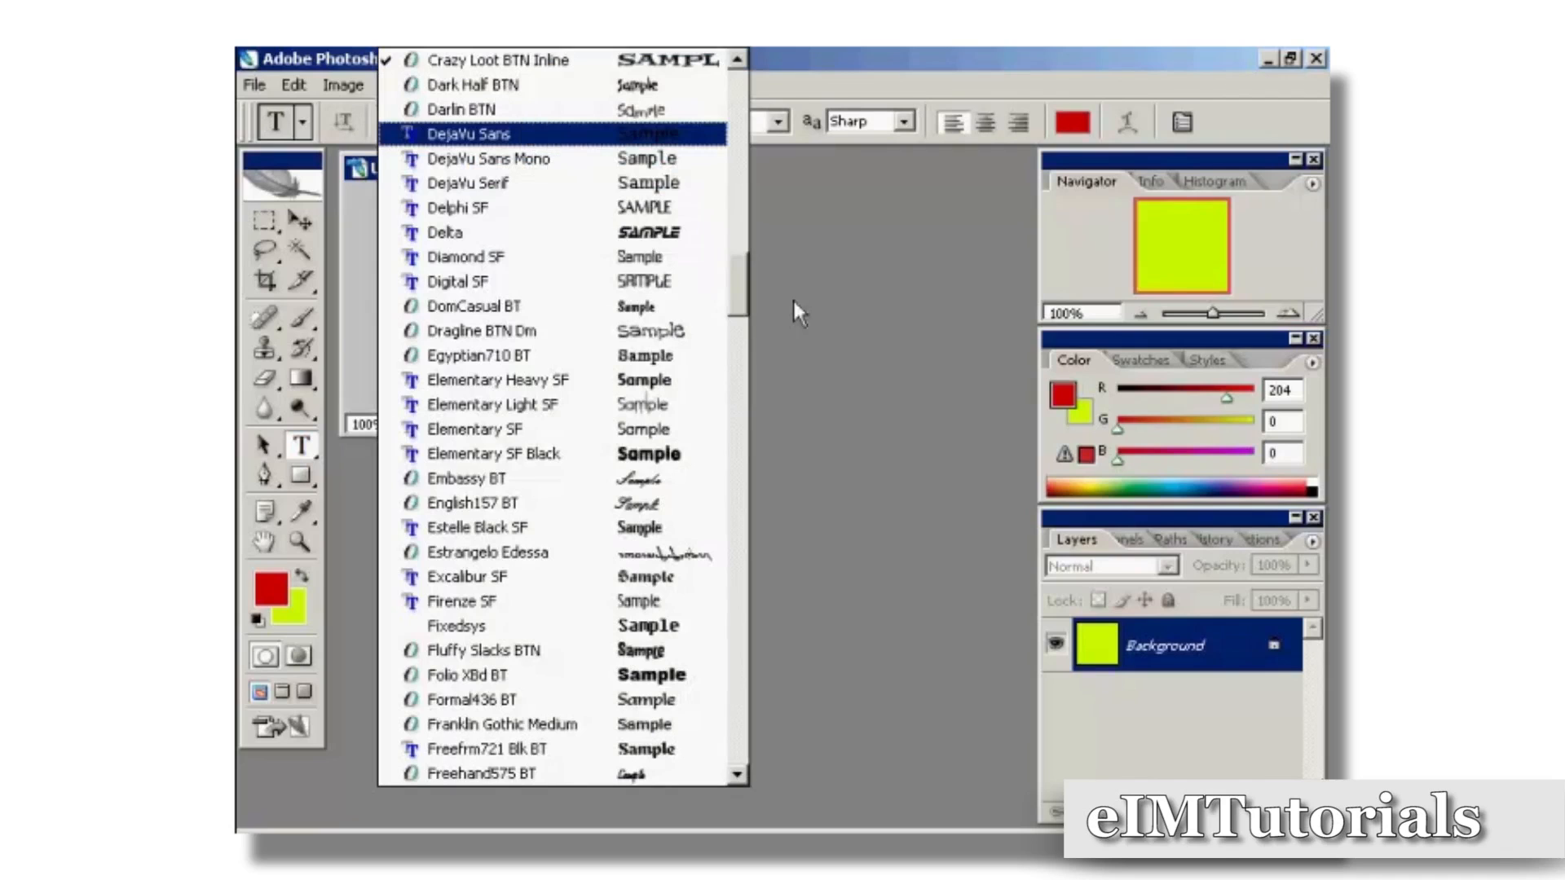
{"action": "left_click_drag", "start_coordinate": [734, 282], "coordinate": [735, 80]}
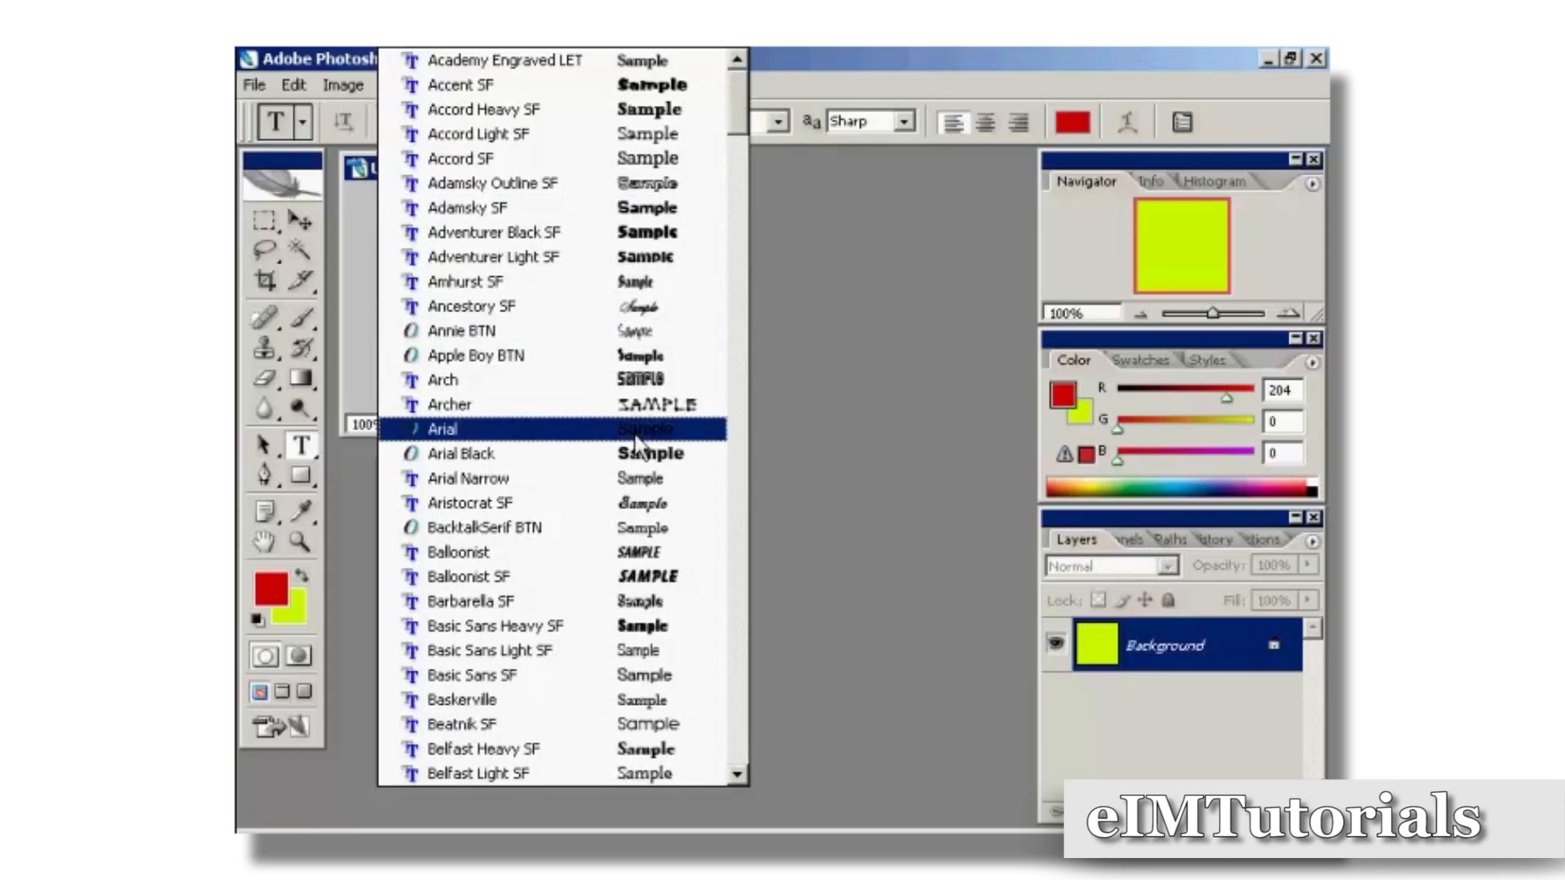
{"action": "left_click", "coordinate": [681, 431]}
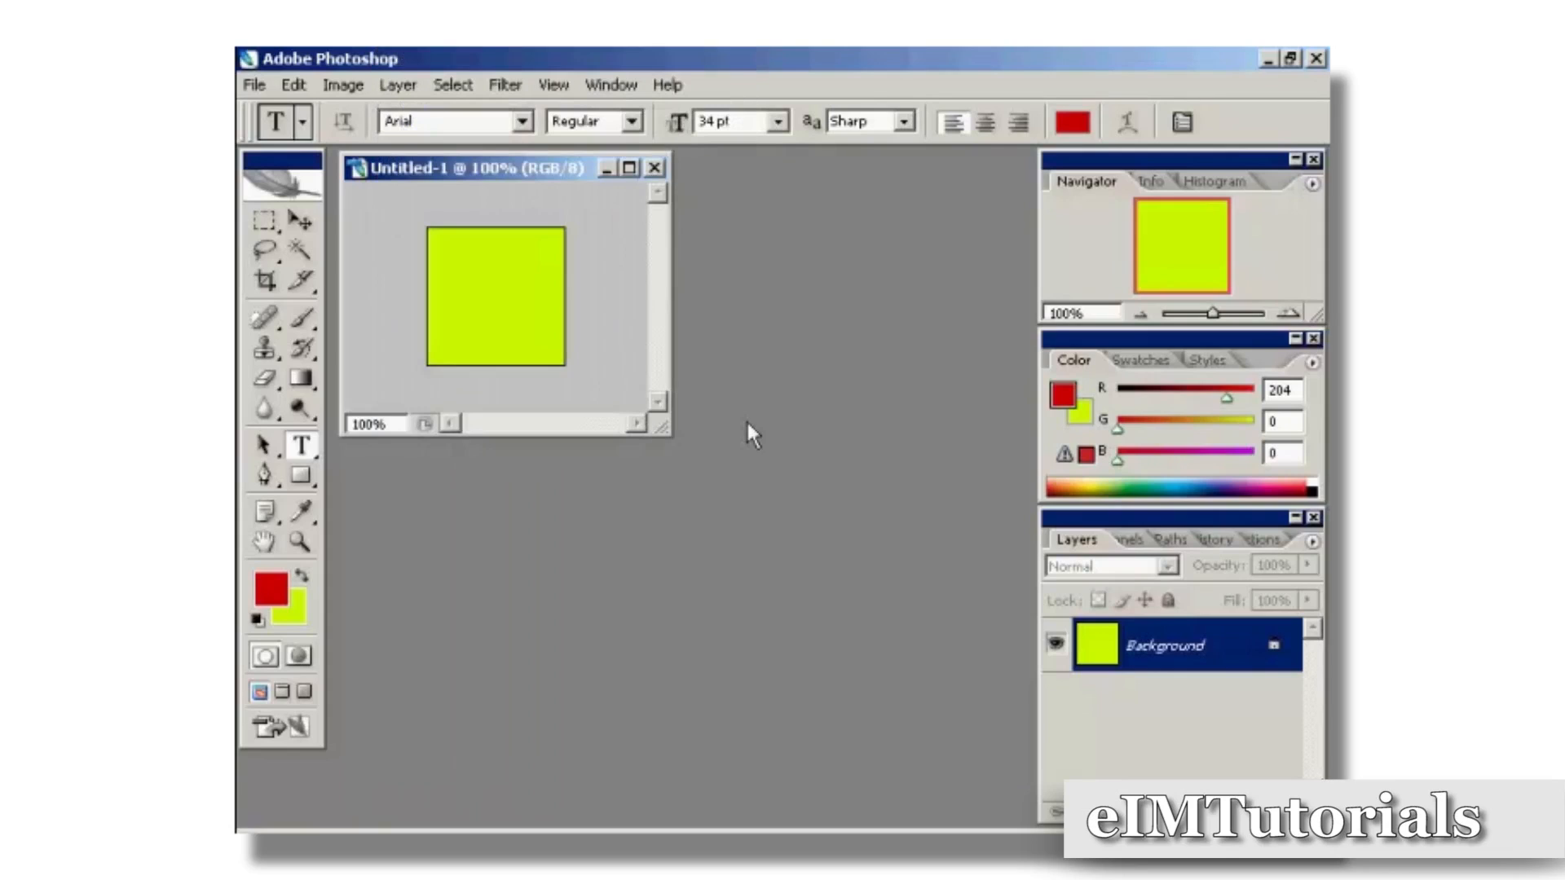
{"action": "left_click", "coordinate": [449, 264]}
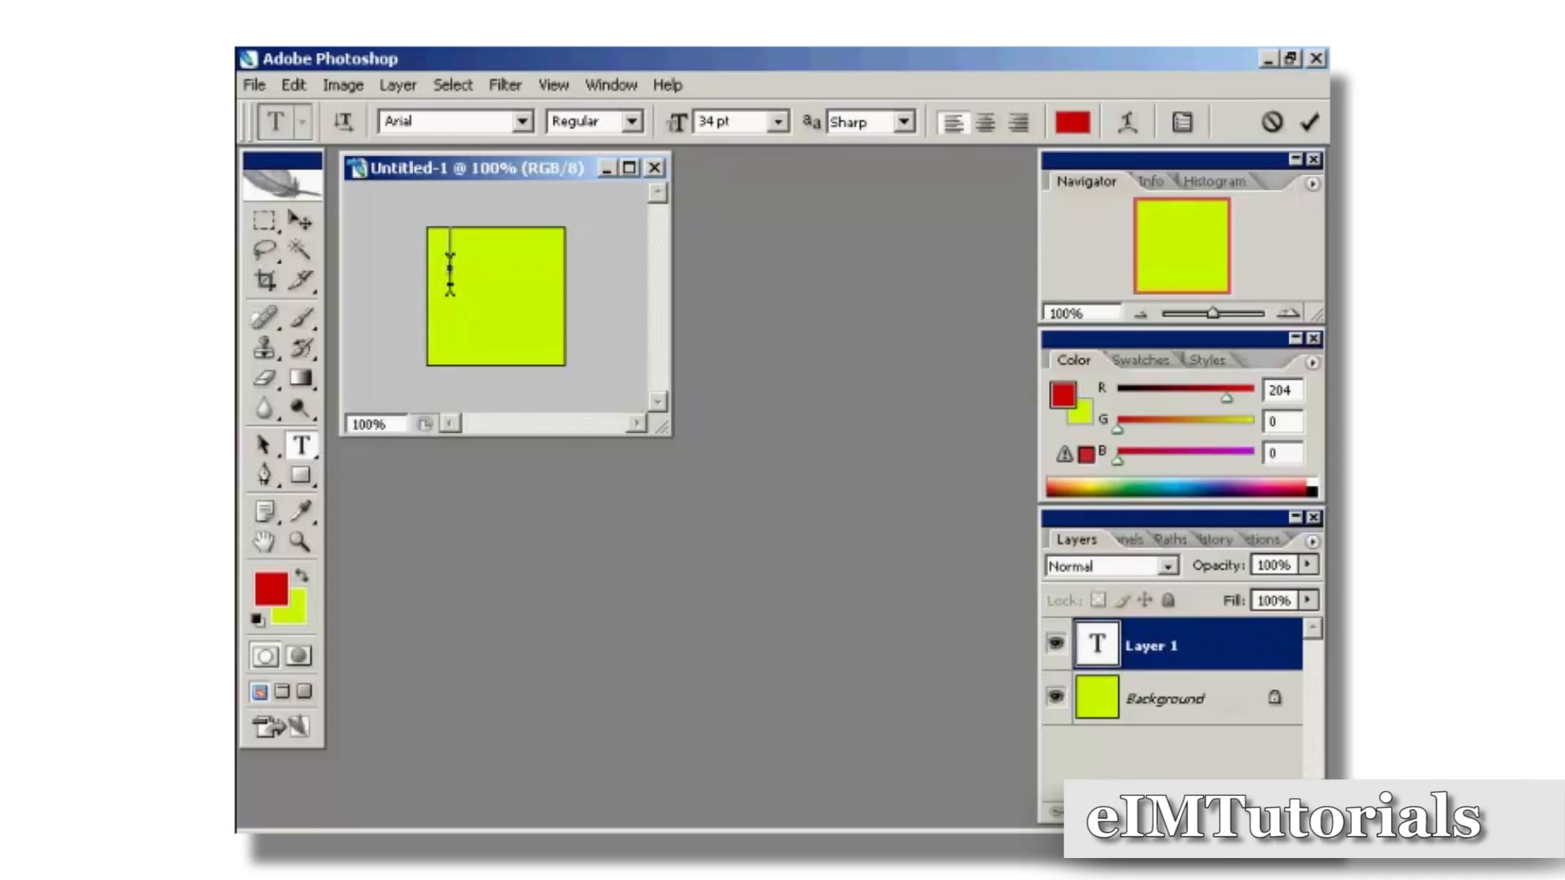
{"action": "type", "text": "S"}
{"action": "key", "text": "ctrl+Return"}
Step: Duplicate the S text layer within the same document and move the copy diagonally down to the right of the original
{"action": "key", "text": "v"}
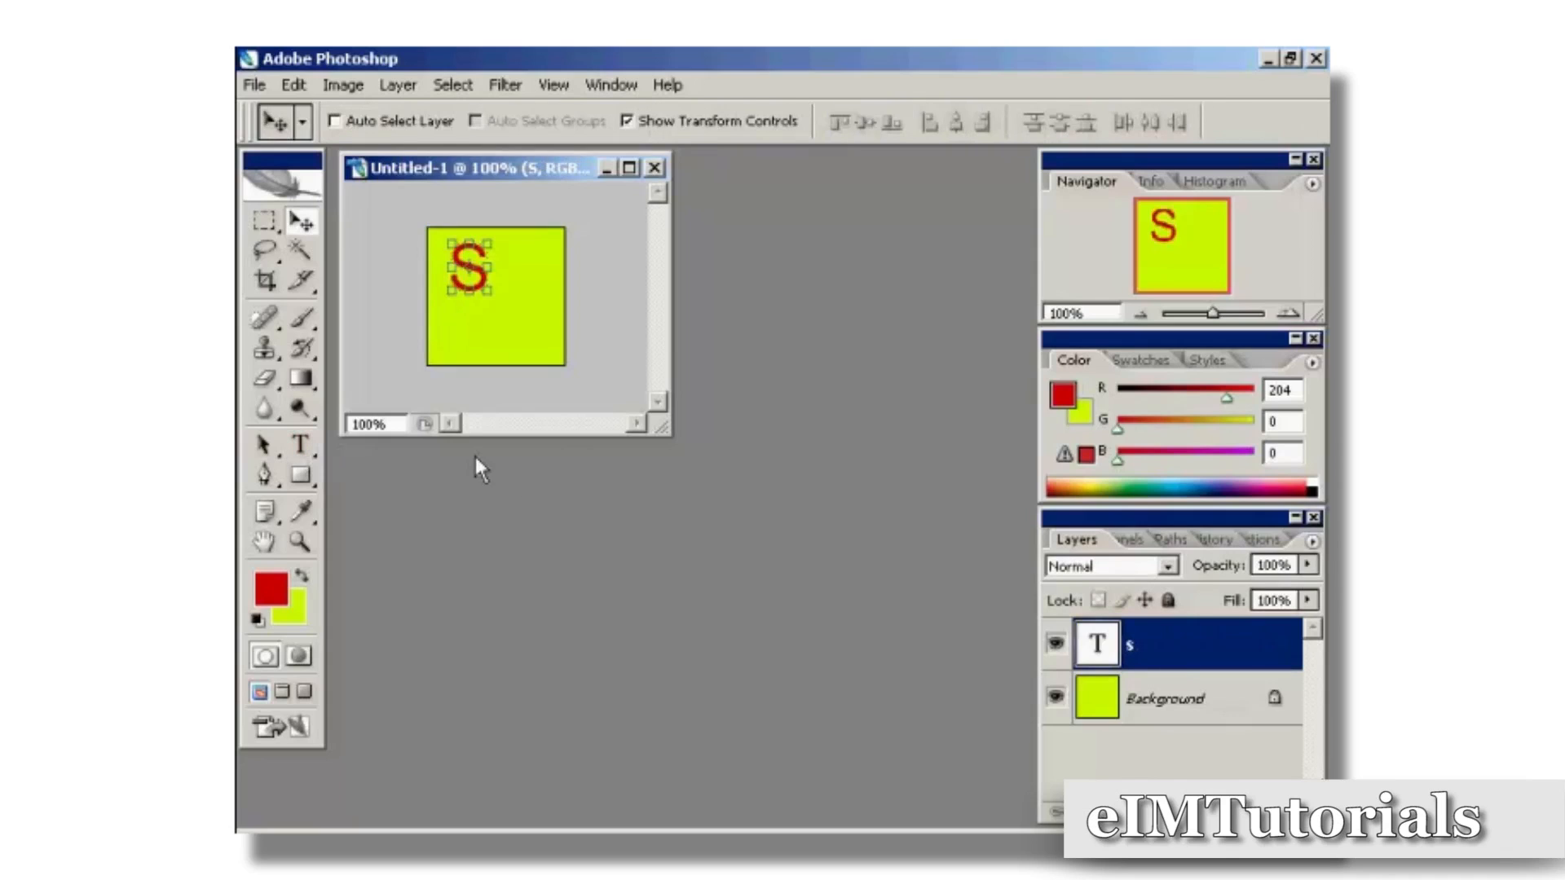
{"action": "right_click", "coordinate": [1157, 644]}
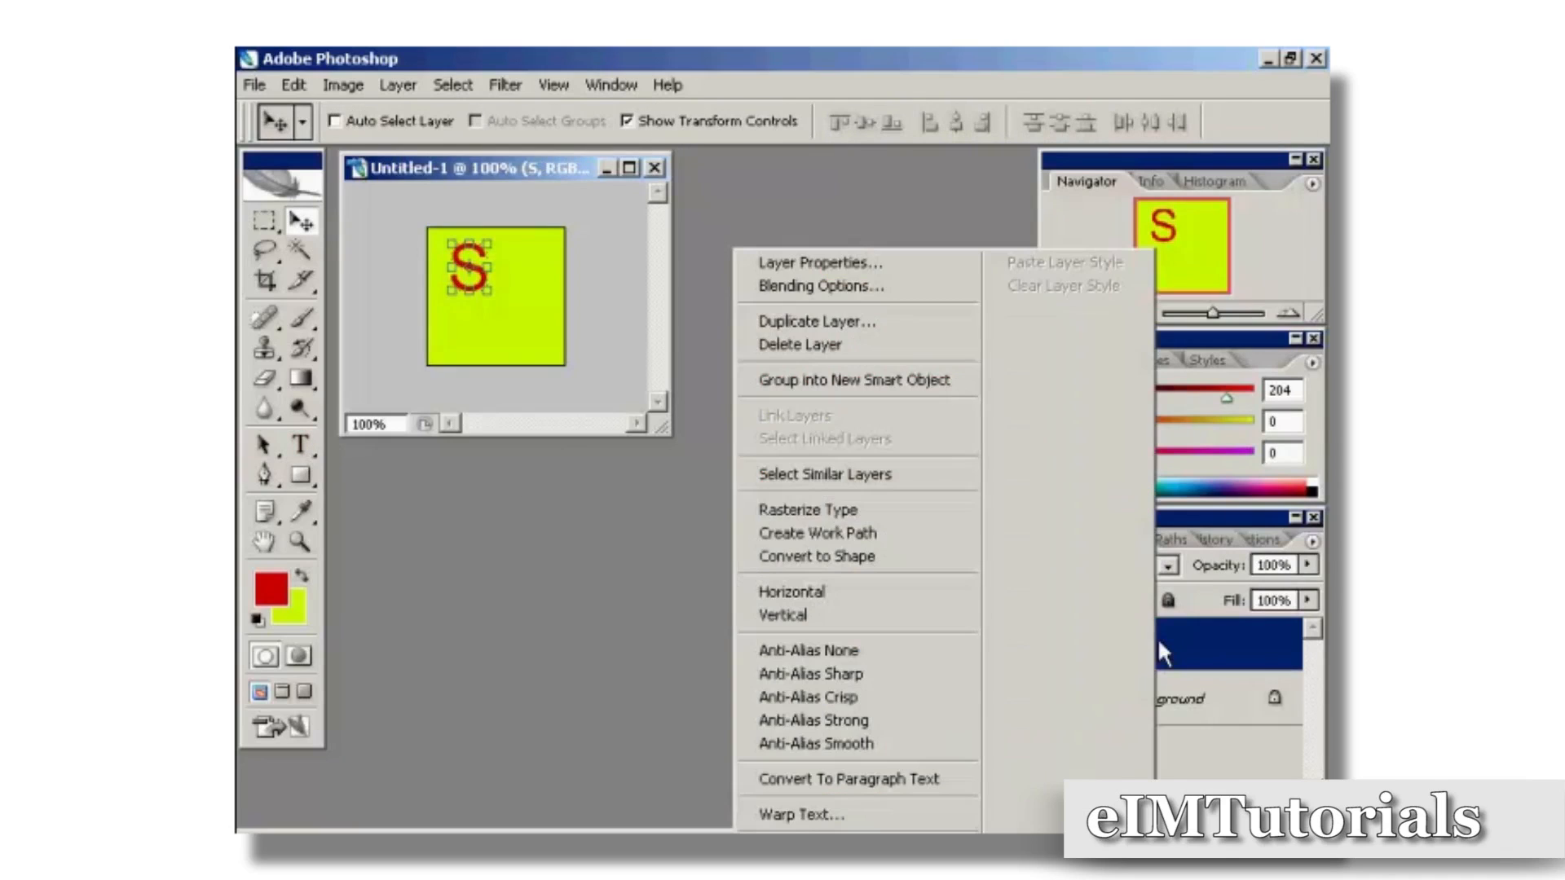
{"action": "left_click", "coordinate": [824, 321]}
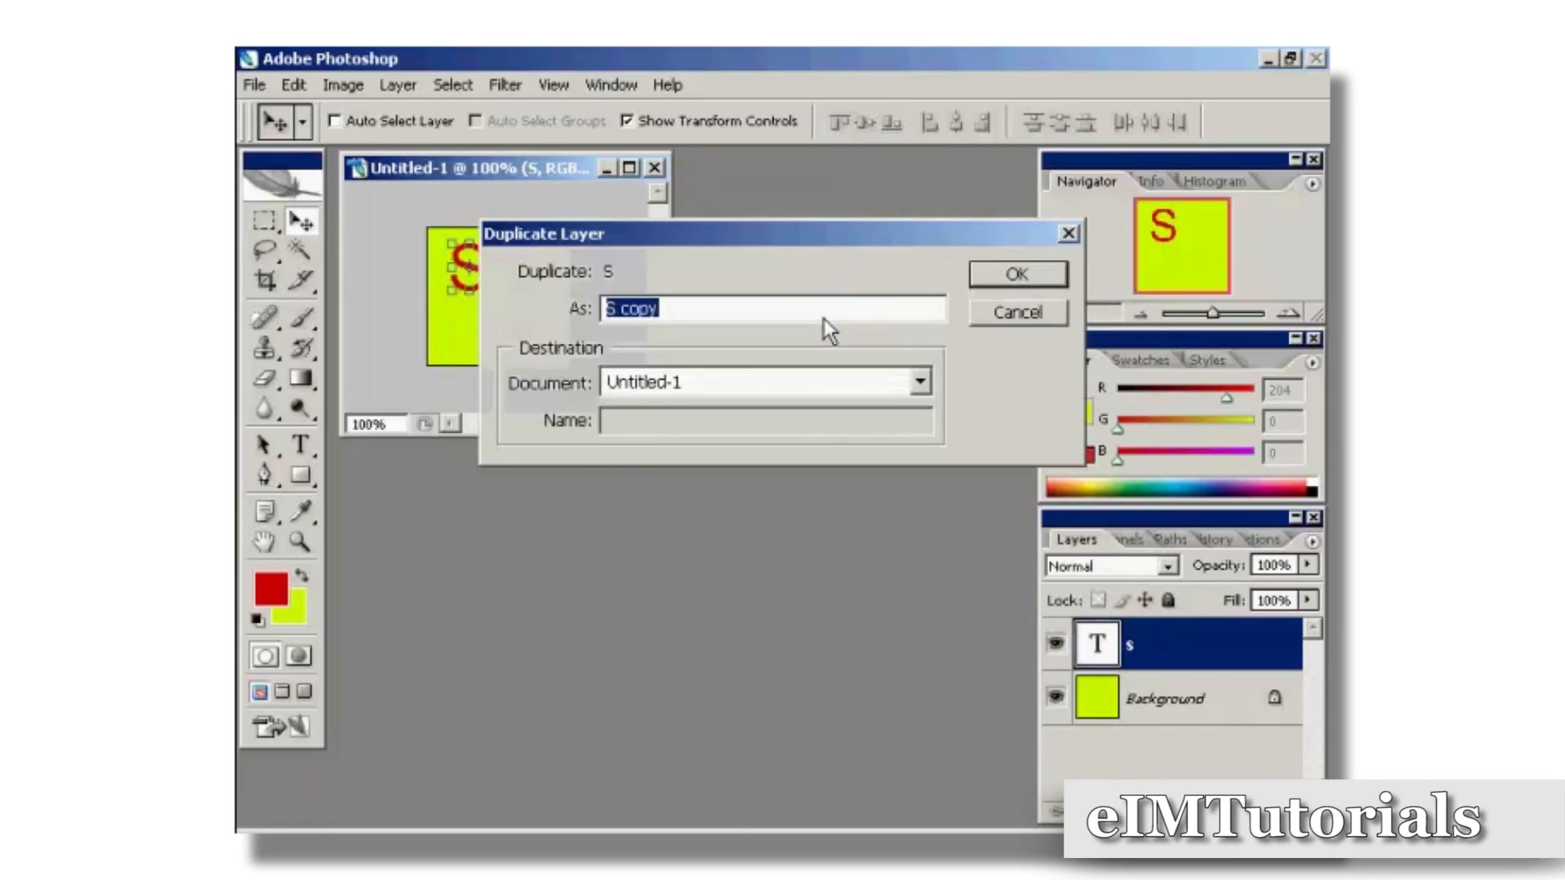
{"action": "left_click", "coordinate": [1045, 281]}
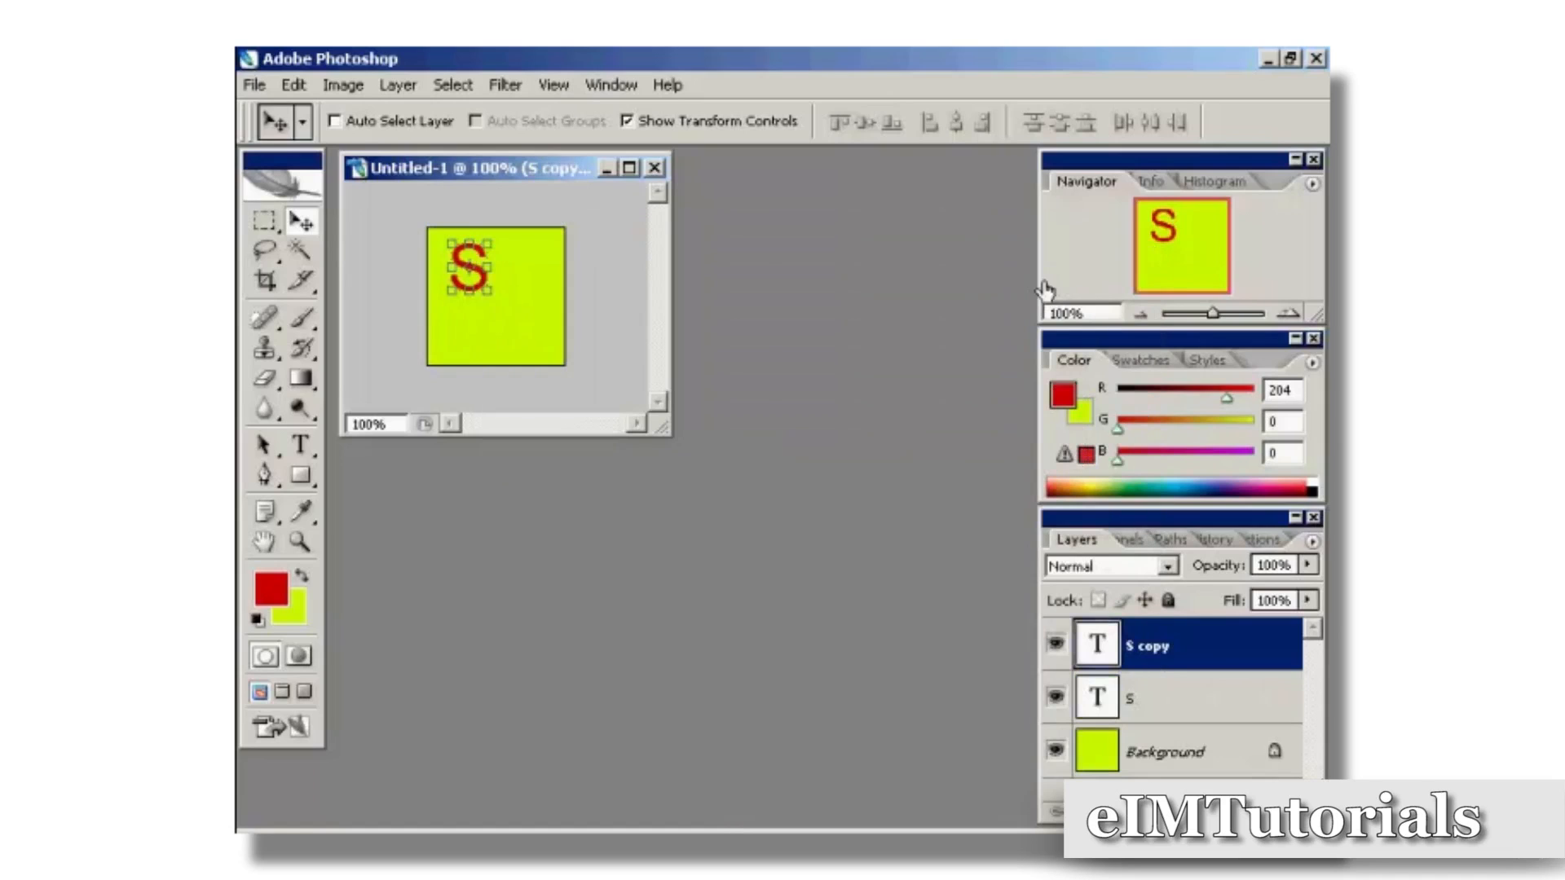
{"action": "left_click_drag", "start_coordinate": [488, 288], "coordinate": [524, 330]}
Step: Replace the text of the duplicated letter with B
{"action": "left_click", "coordinate": [302, 444]}
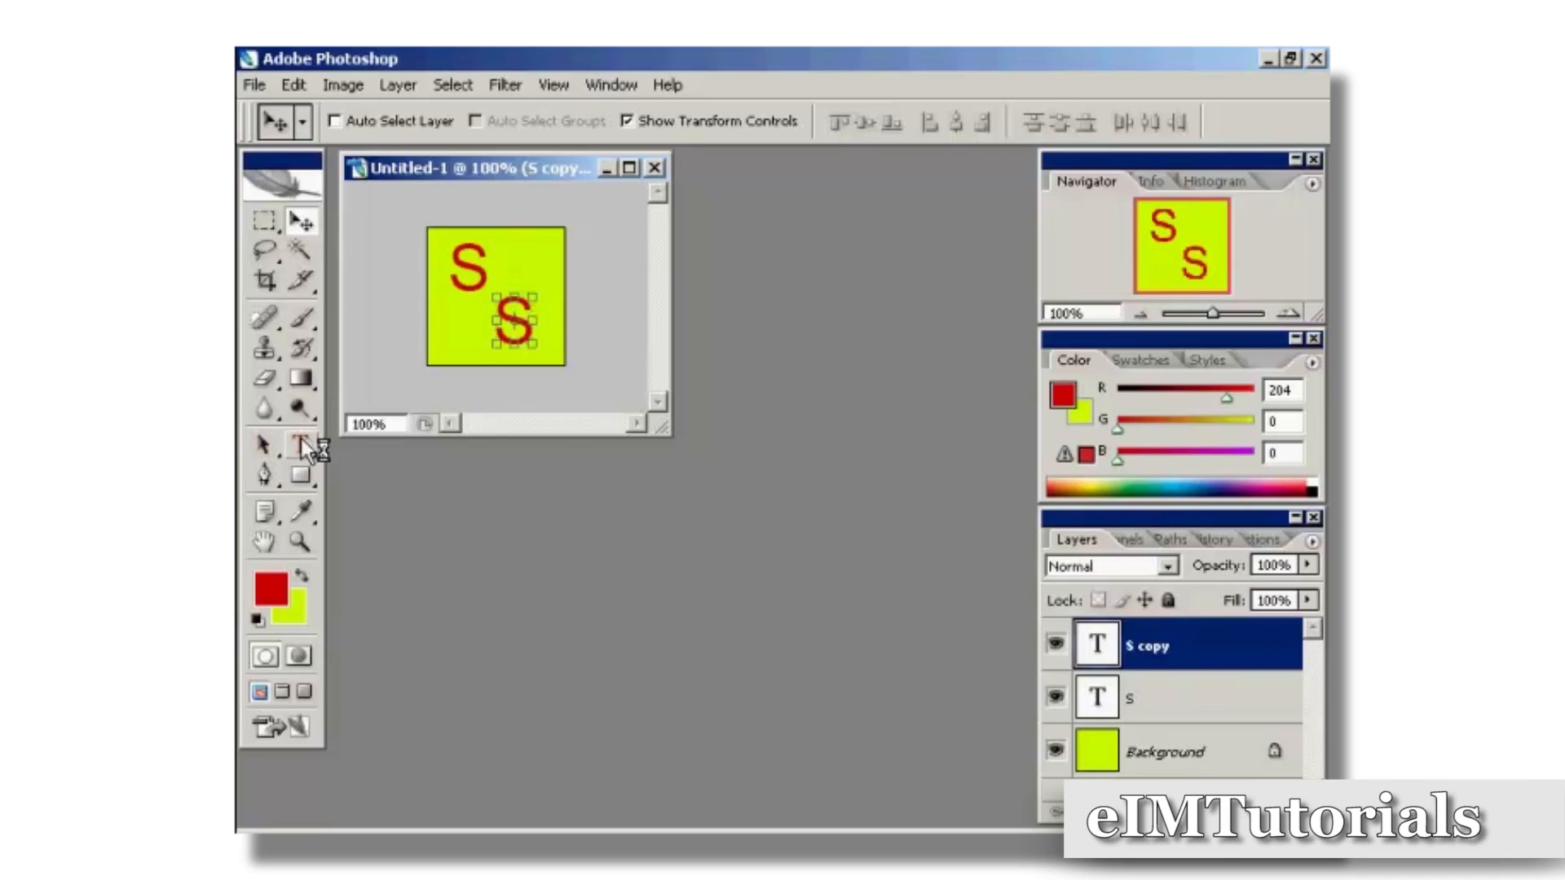
{"action": "double_click", "coordinate": [528, 315]}
{"action": "type", "text": "B"}
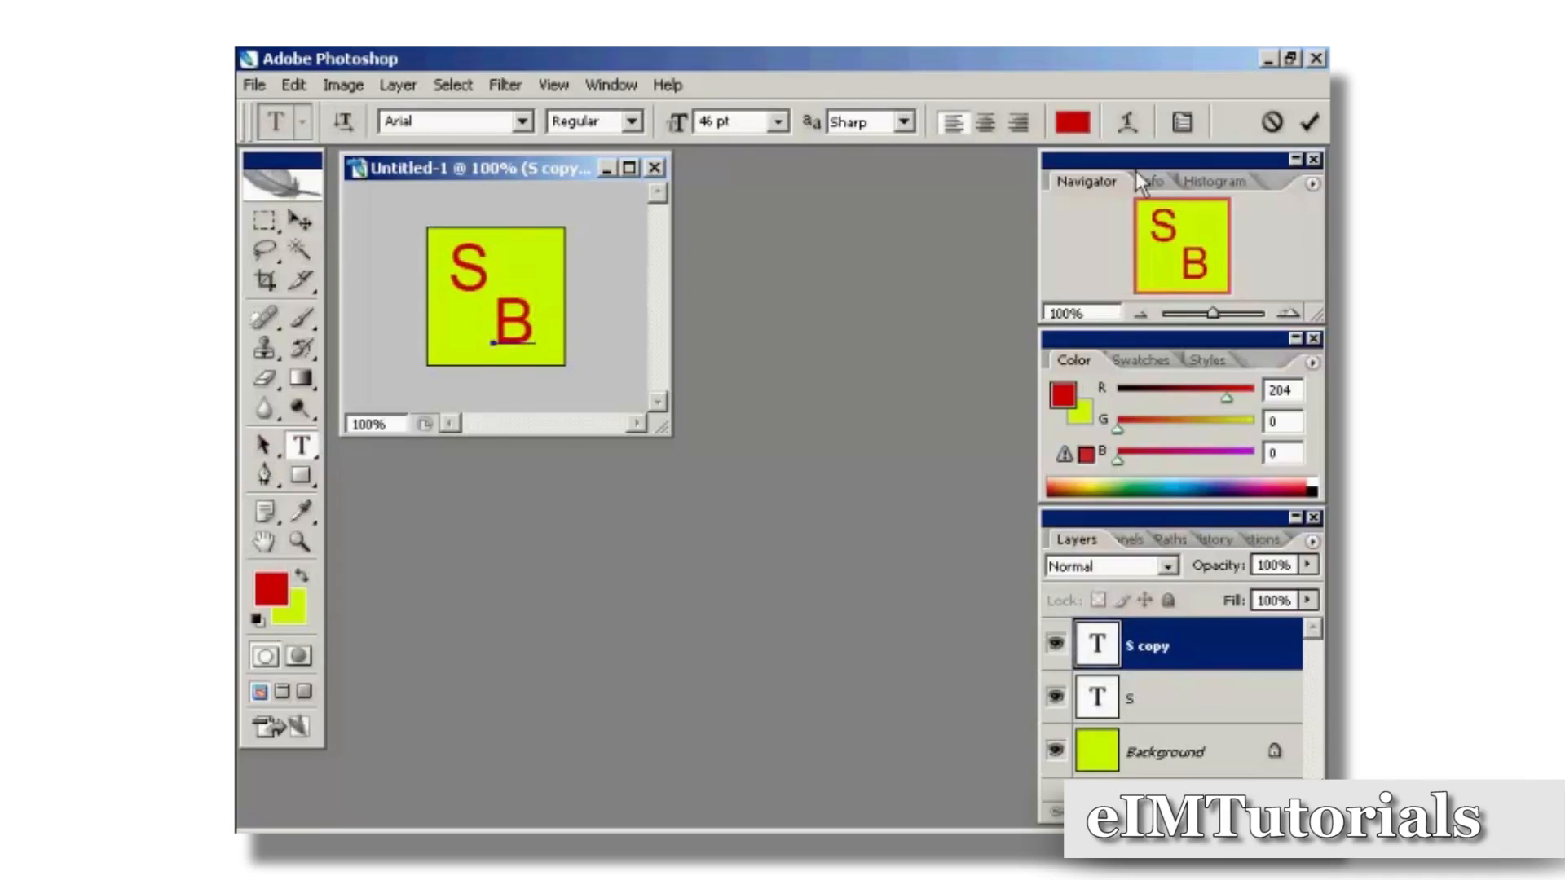
{"action": "left_click", "coordinate": [1309, 123]}
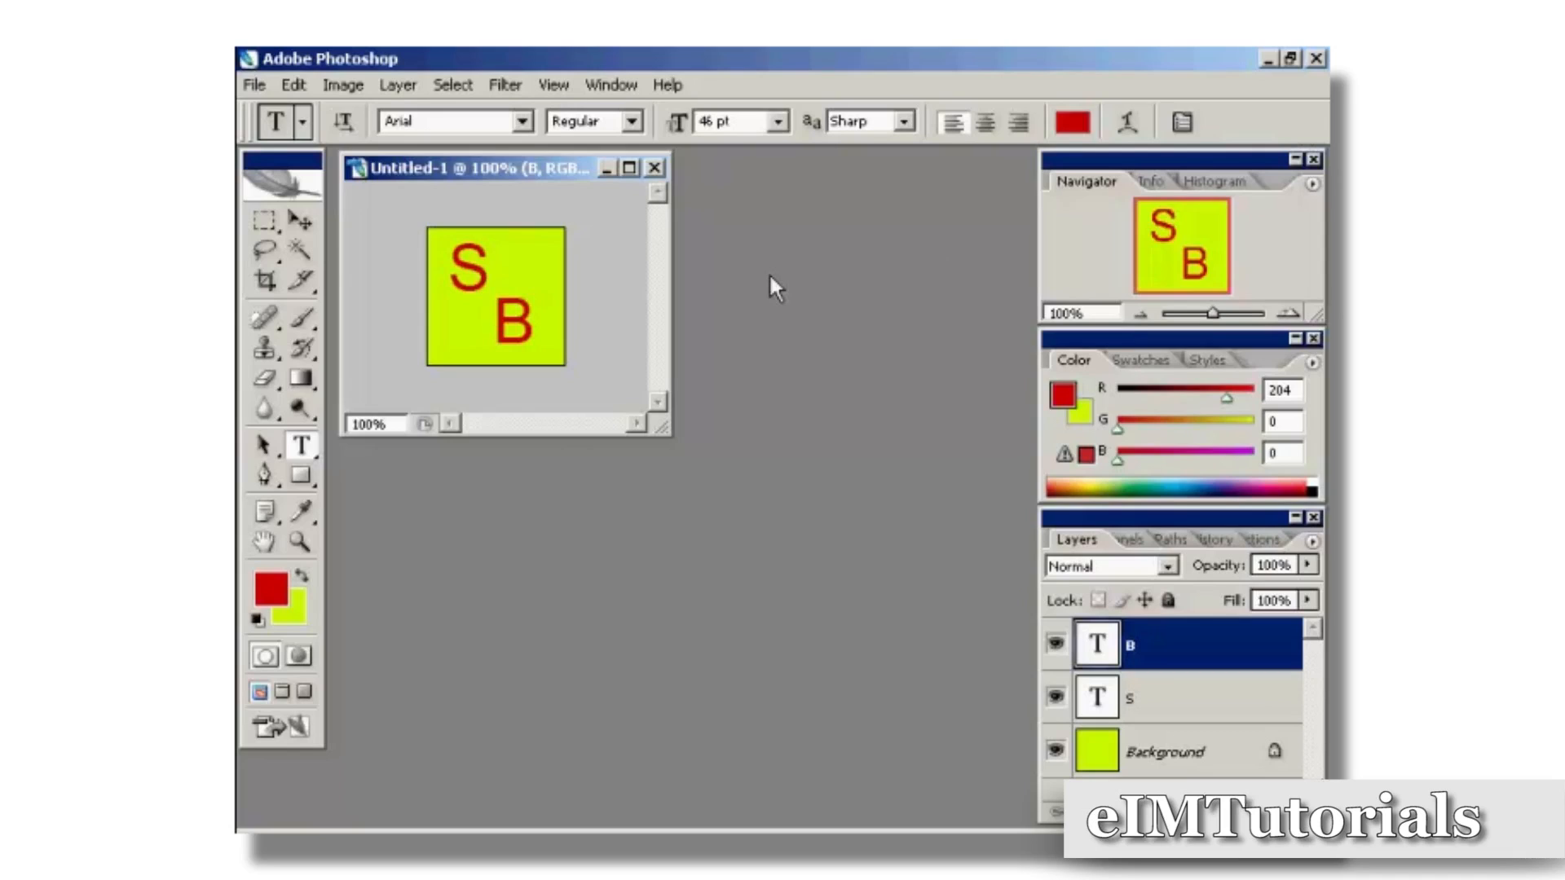
Step: Save the image for the web as favicon.gif in the Websites folder, using the GIF 128 Dithered preset
{"action": "left_click", "coordinate": [252, 86]}
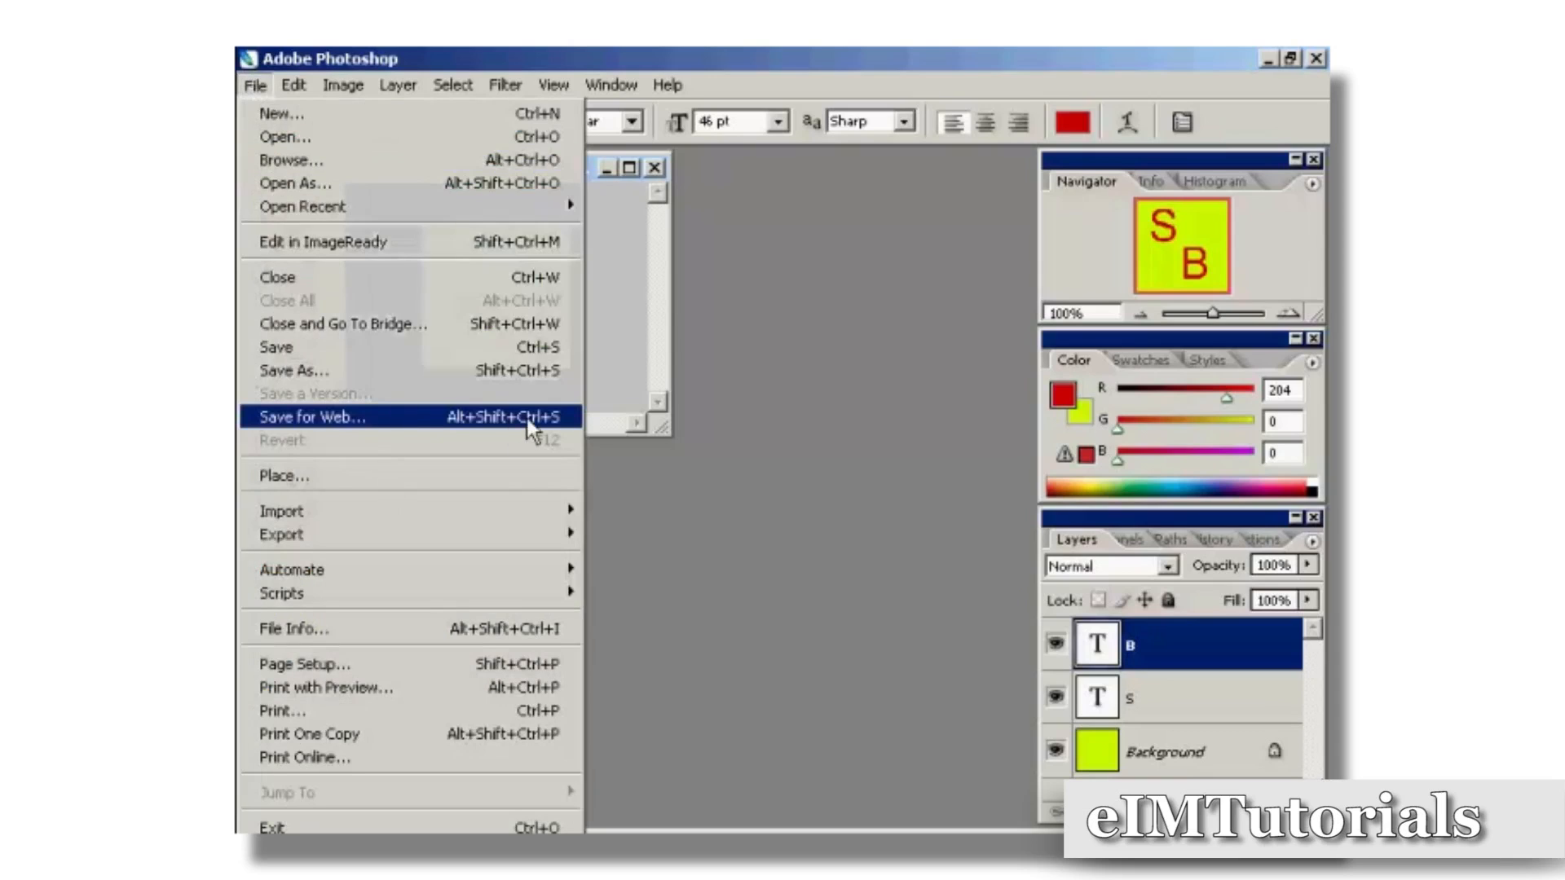
{"action": "left_click", "coordinate": [492, 418]}
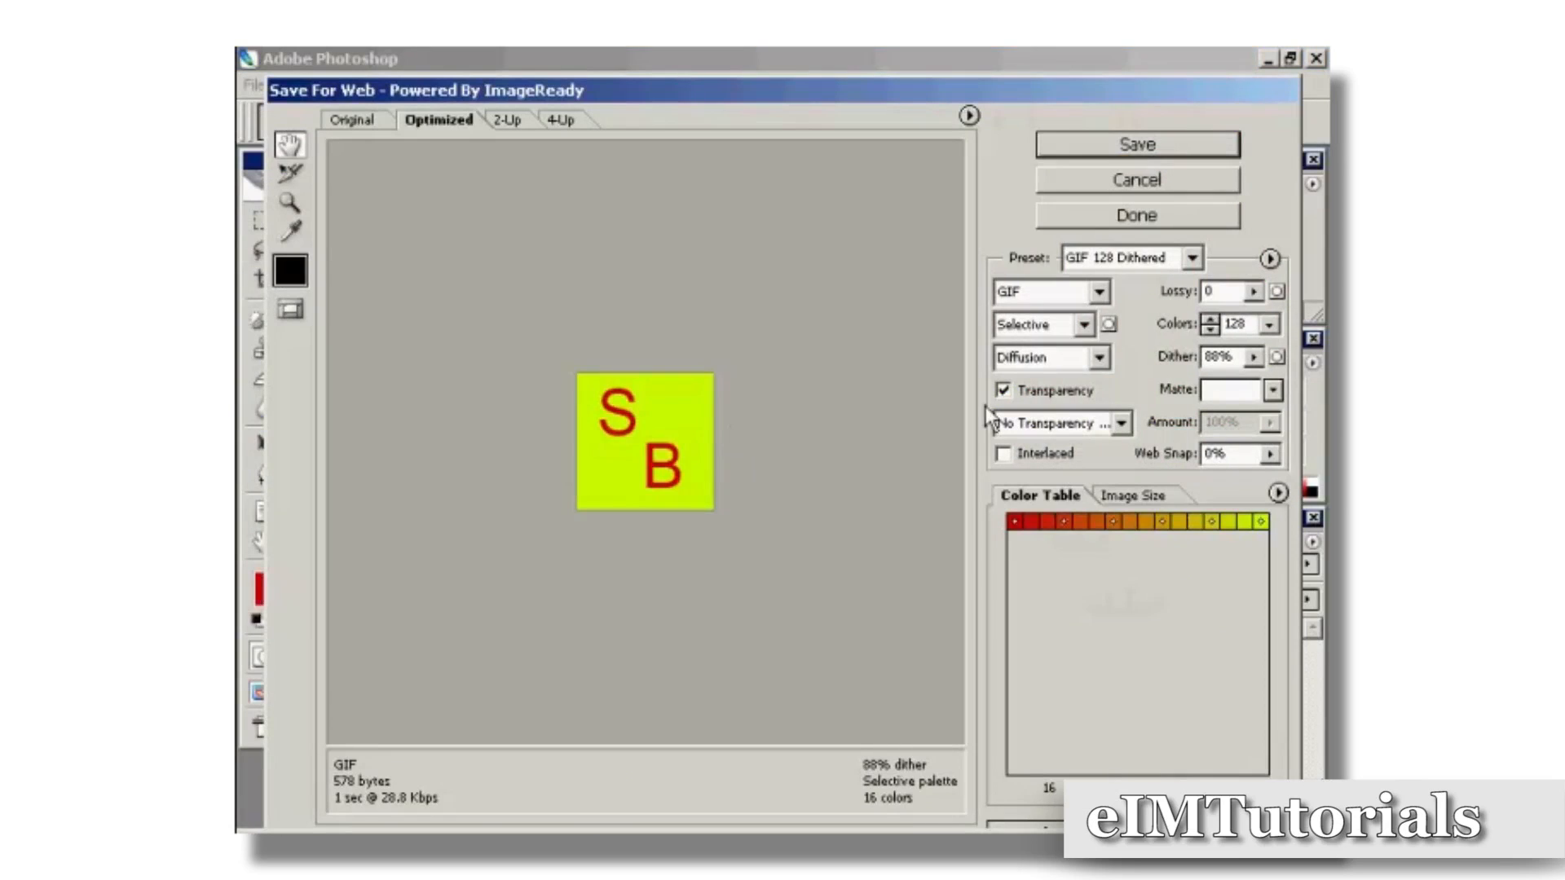
{"action": "left_click", "coordinate": [1105, 147]}
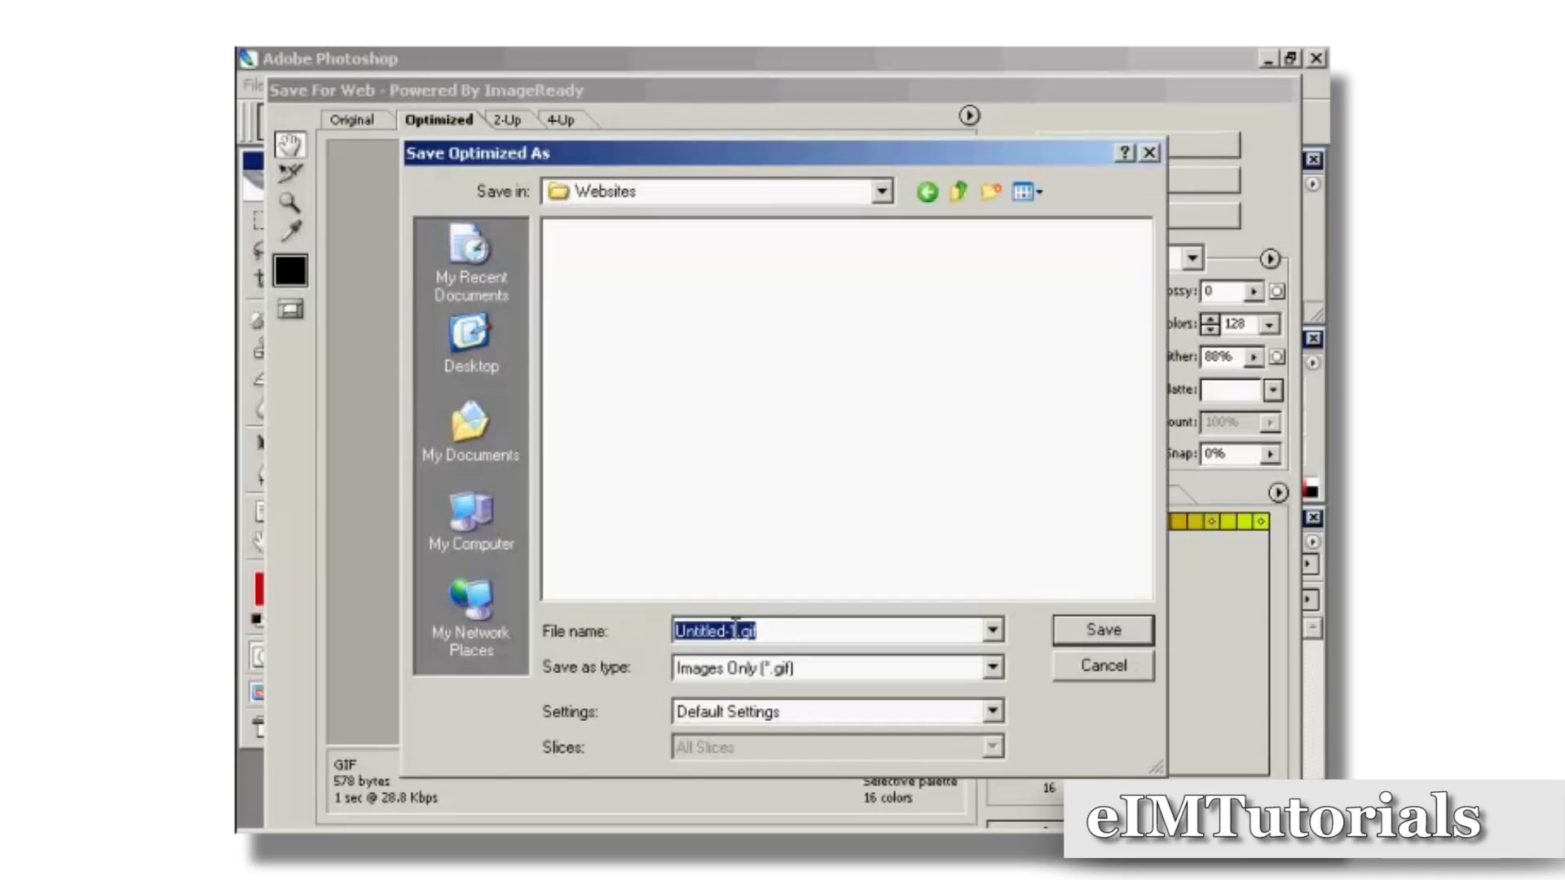
{"action": "left_click", "coordinate": [736, 630]}
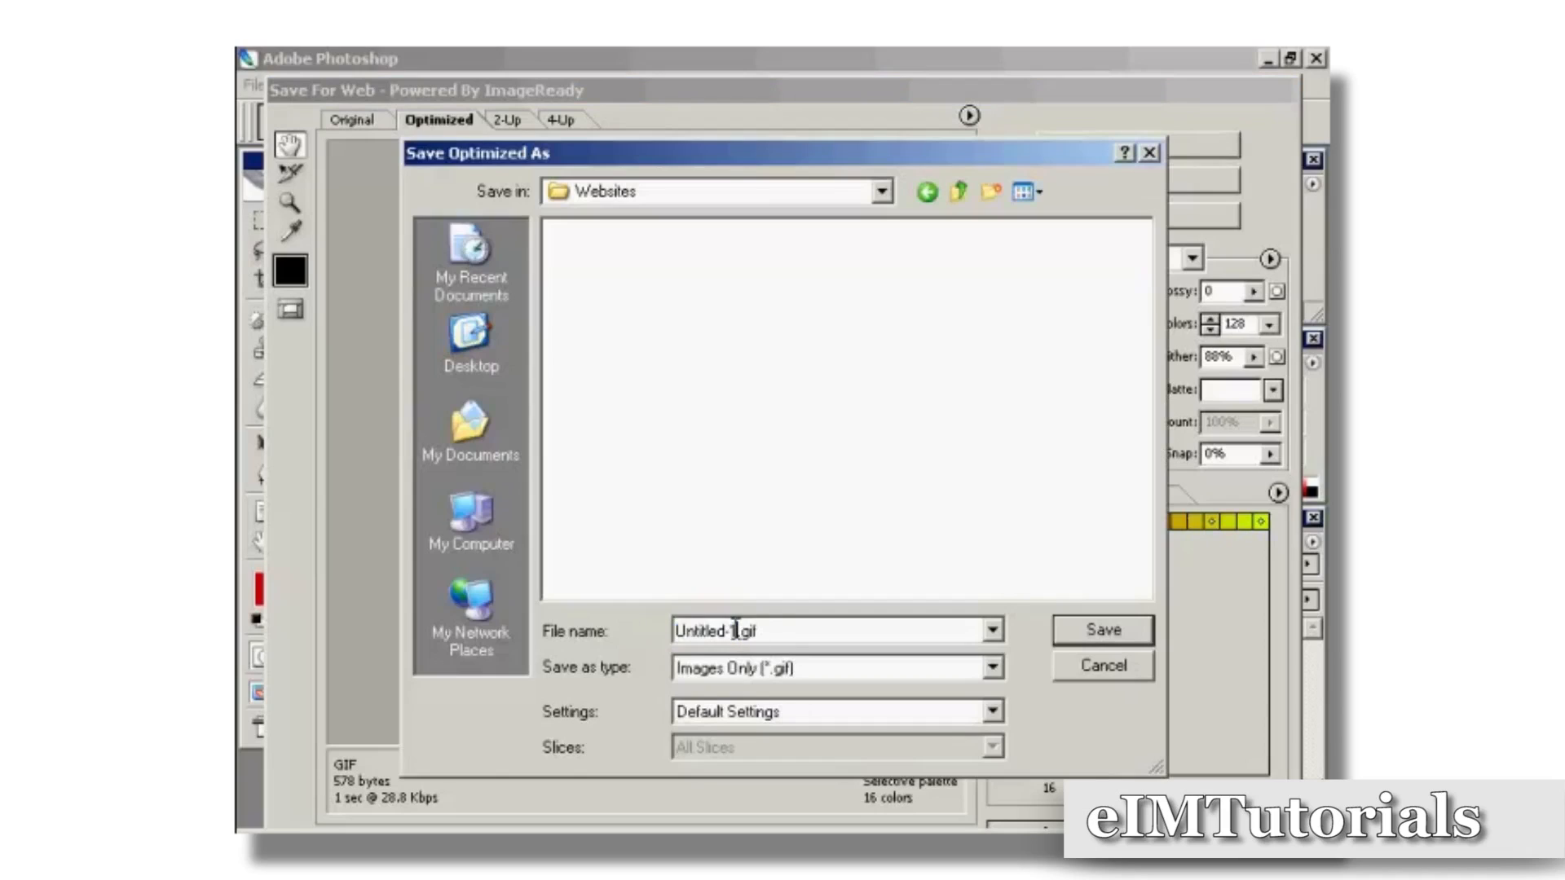
{"action": "left_click_drag", "start_coordinate": [736, 630], "coordinate": [668, 632]}
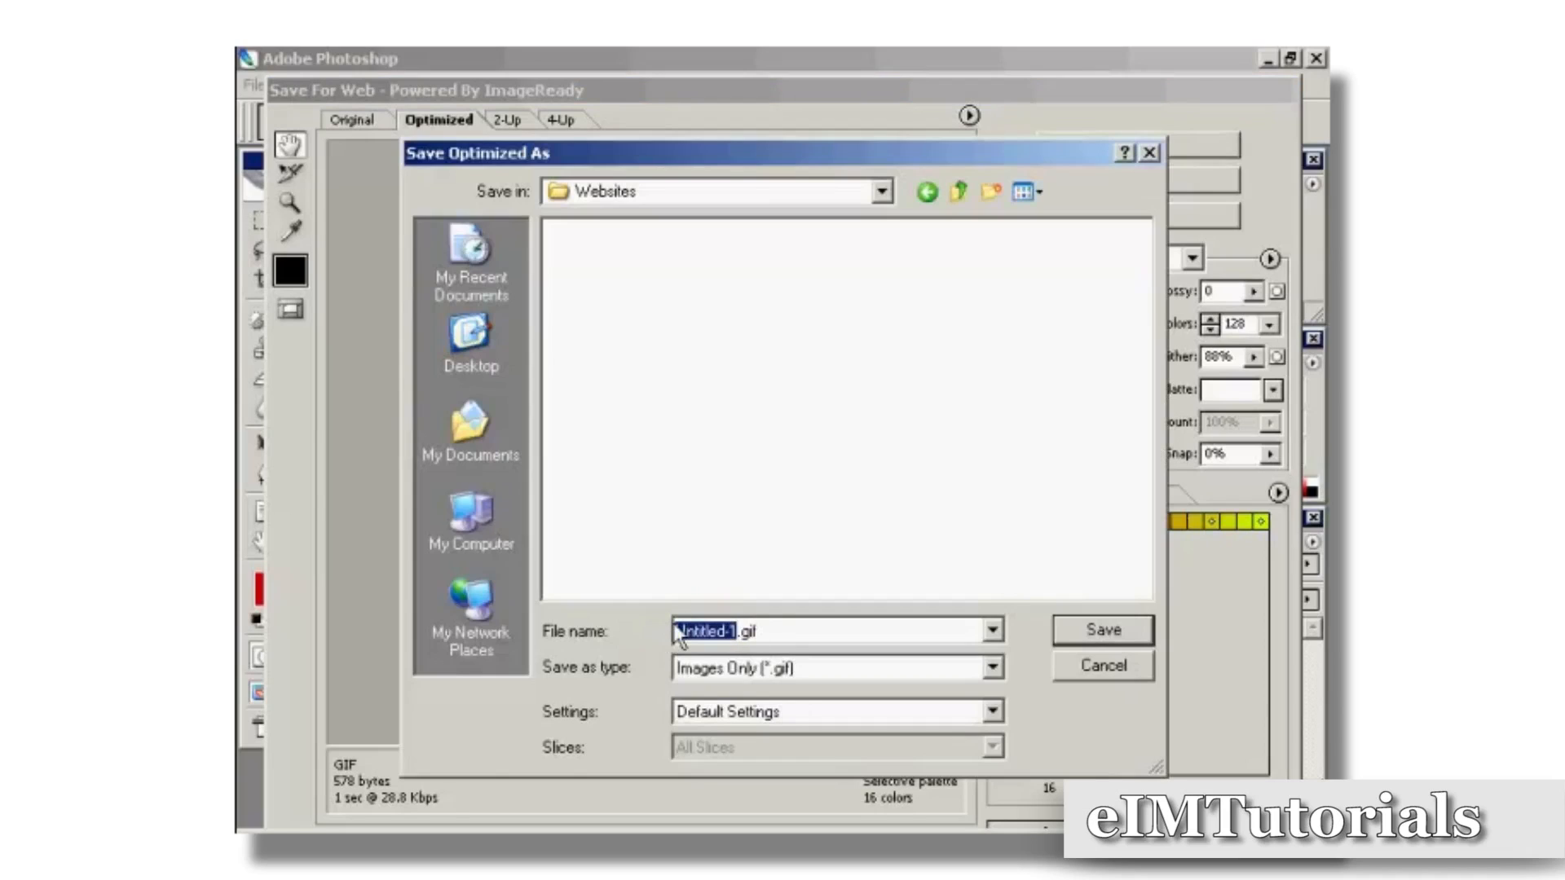
{"action": "type", "text": "favico"}
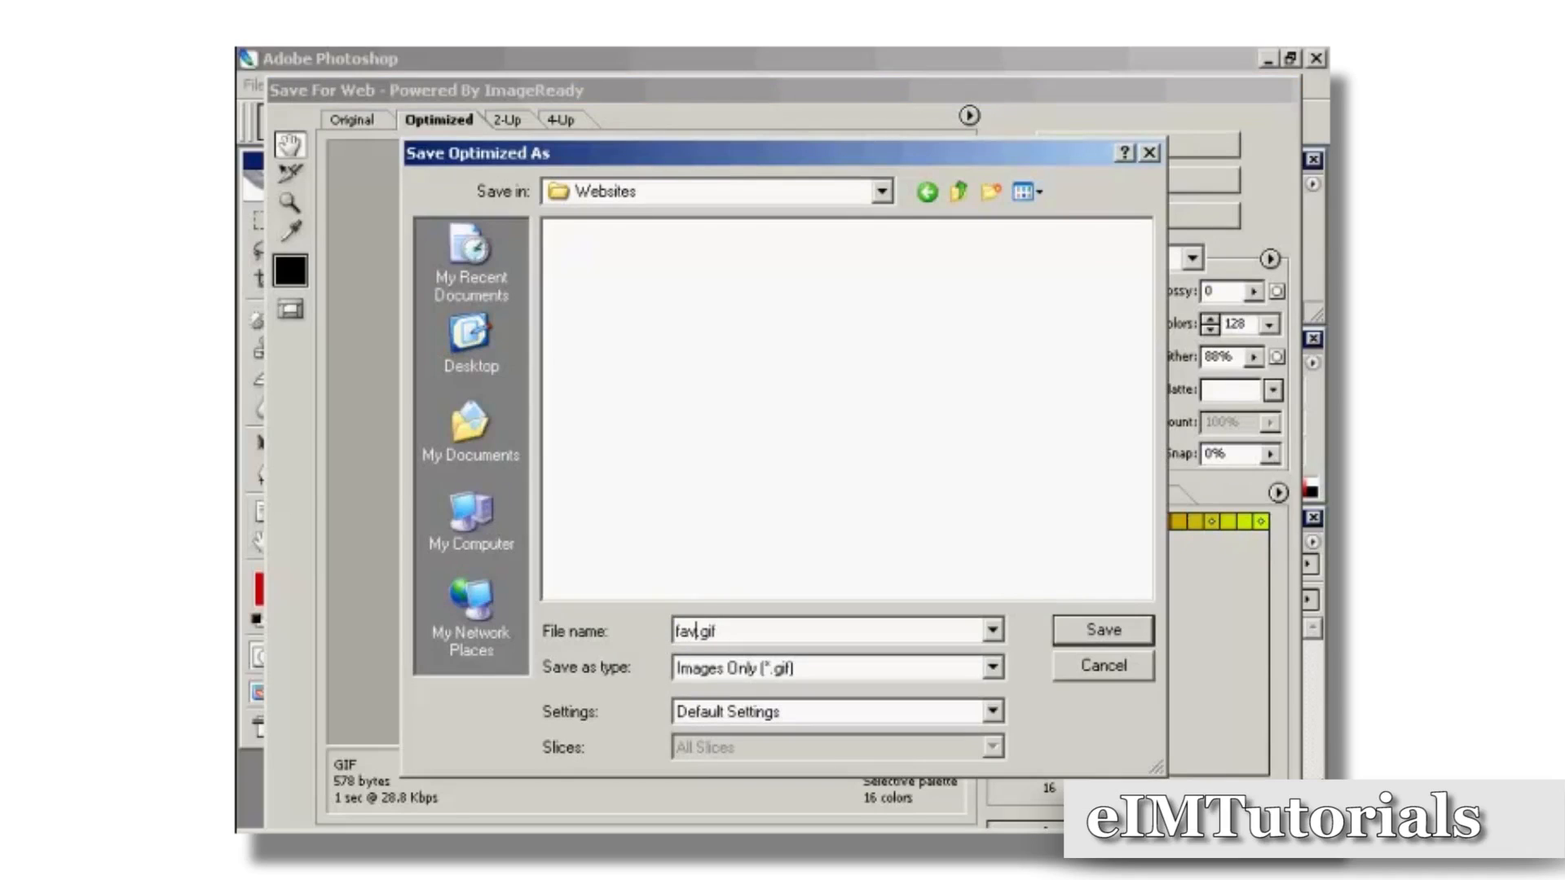
{"action": "type", "text": "n"}
{"action": "left_click", "coordinate": [1103, 631]}
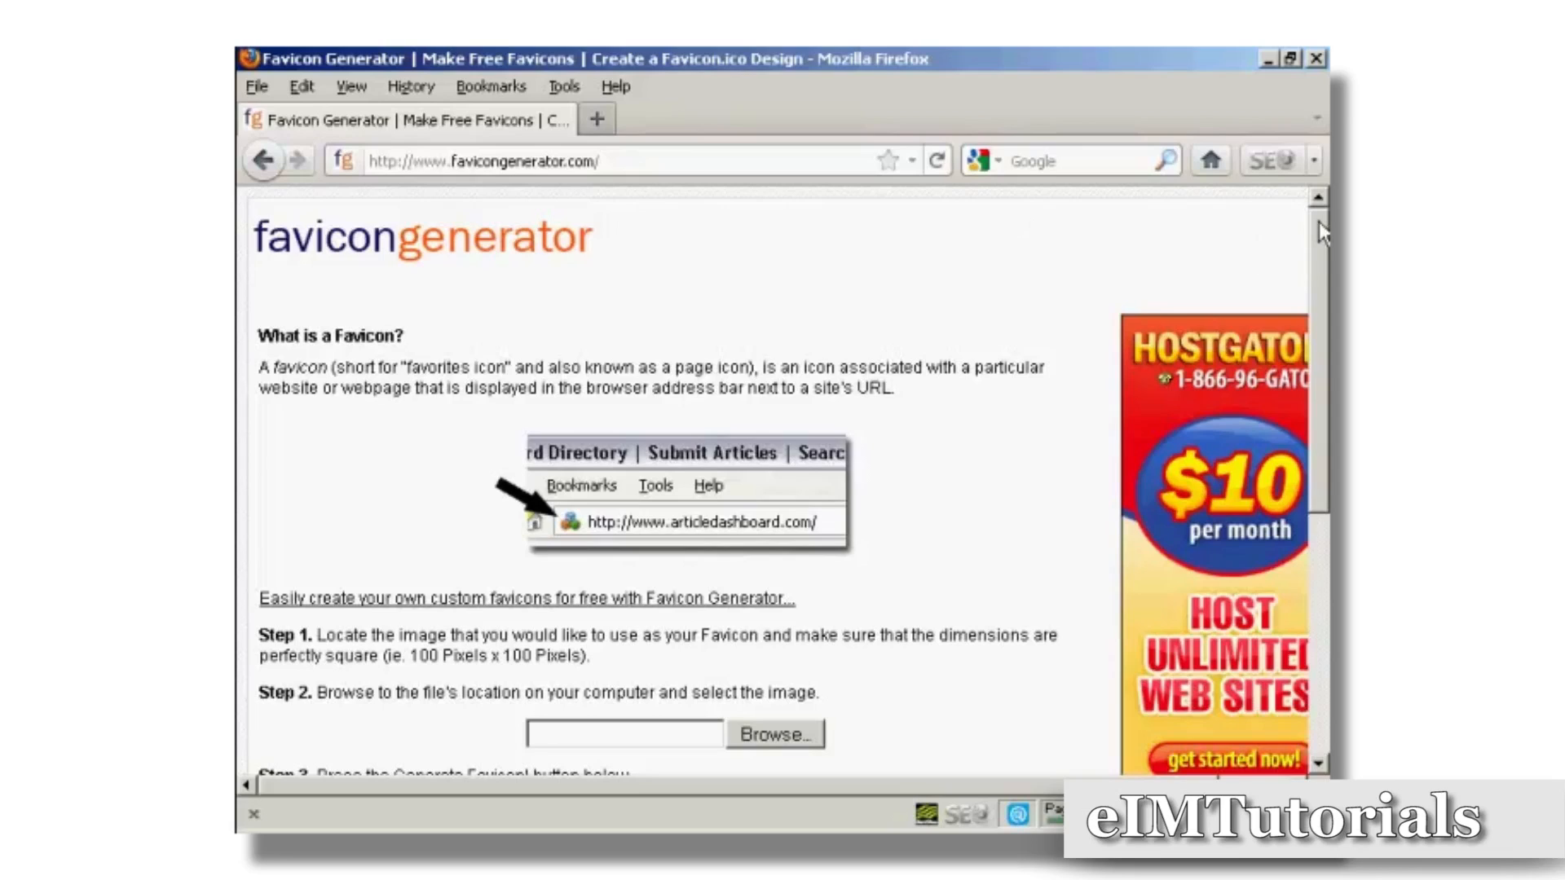
Step: On the Favicon Generator site in Firefox, choose favicon.gif from the Websites folder and generate the favicon
{"action": "left_click_drag", "start_coordinate": [1319, 222], "coordinate": [1319, 371]}
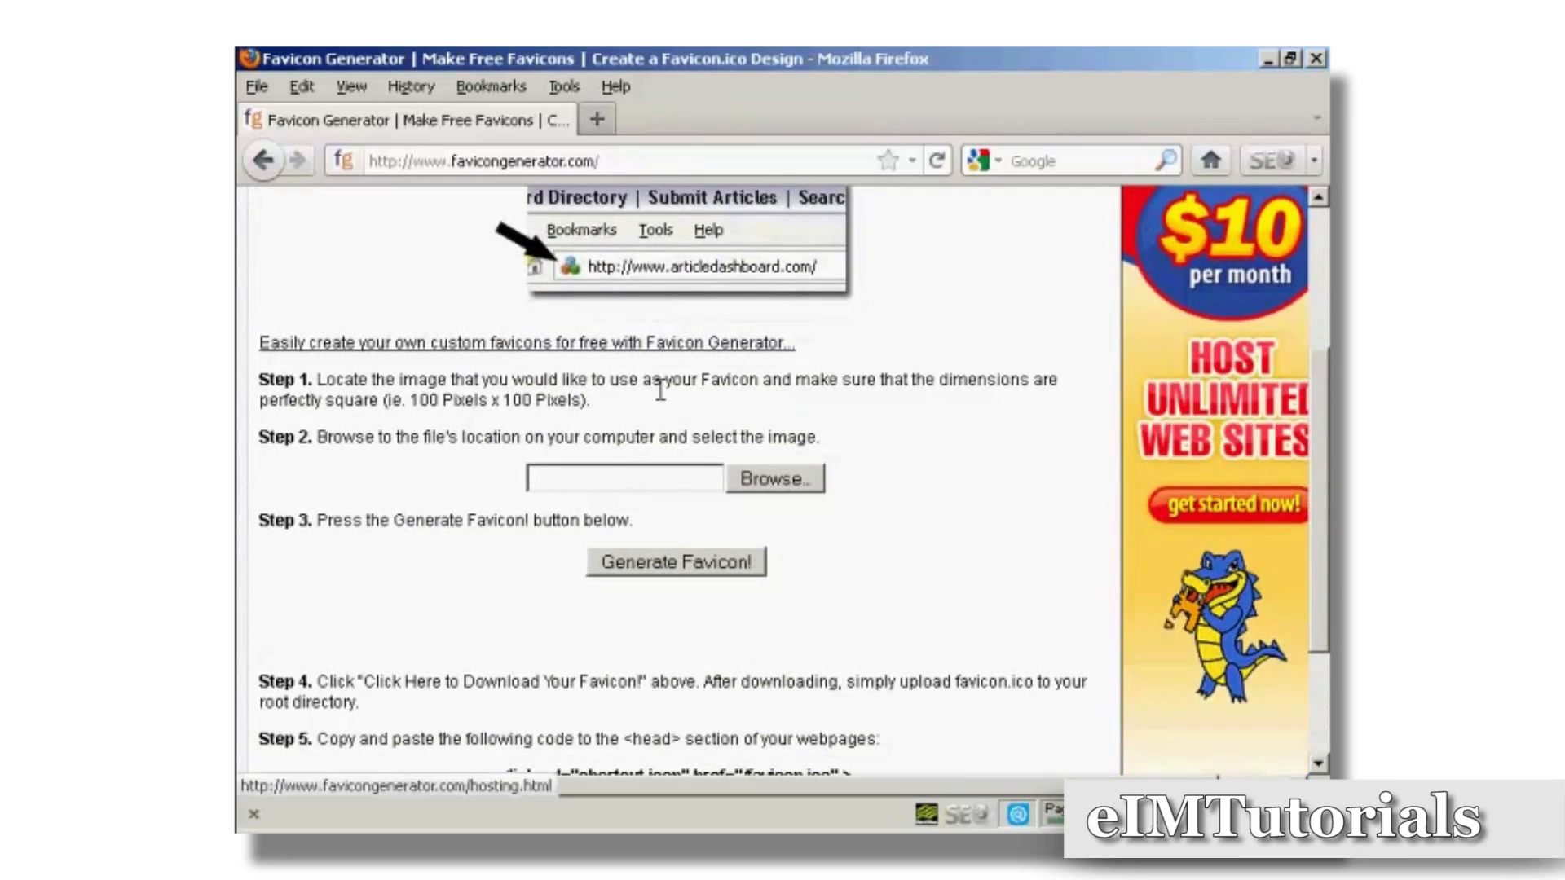
{"action": "left_click", "coordinate": [783, 480]}
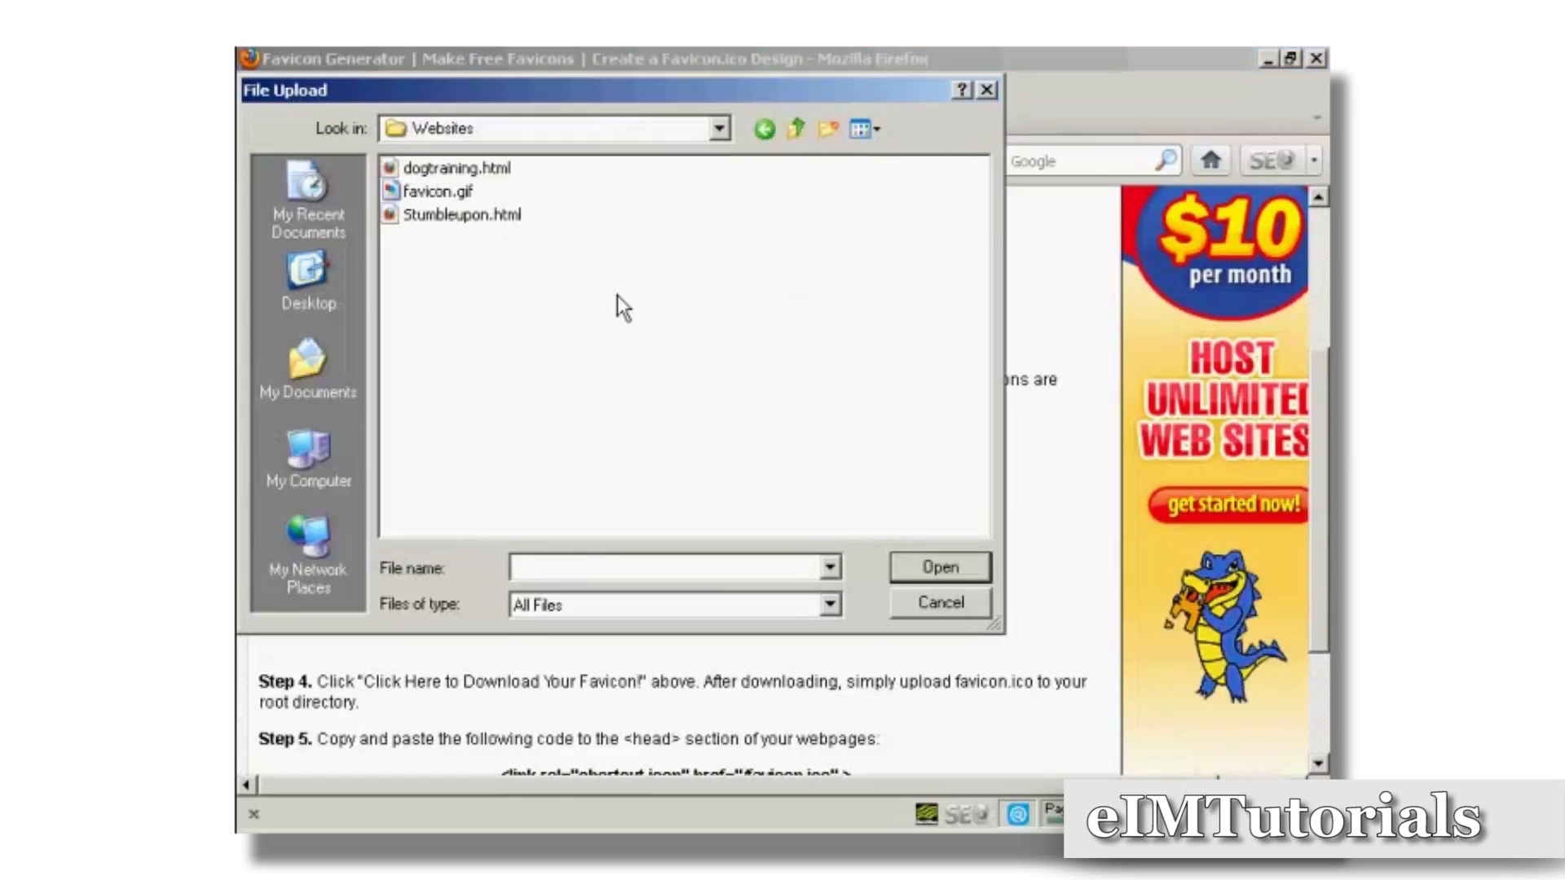
{"action": "left_click", "coordinate": [438, 191]}
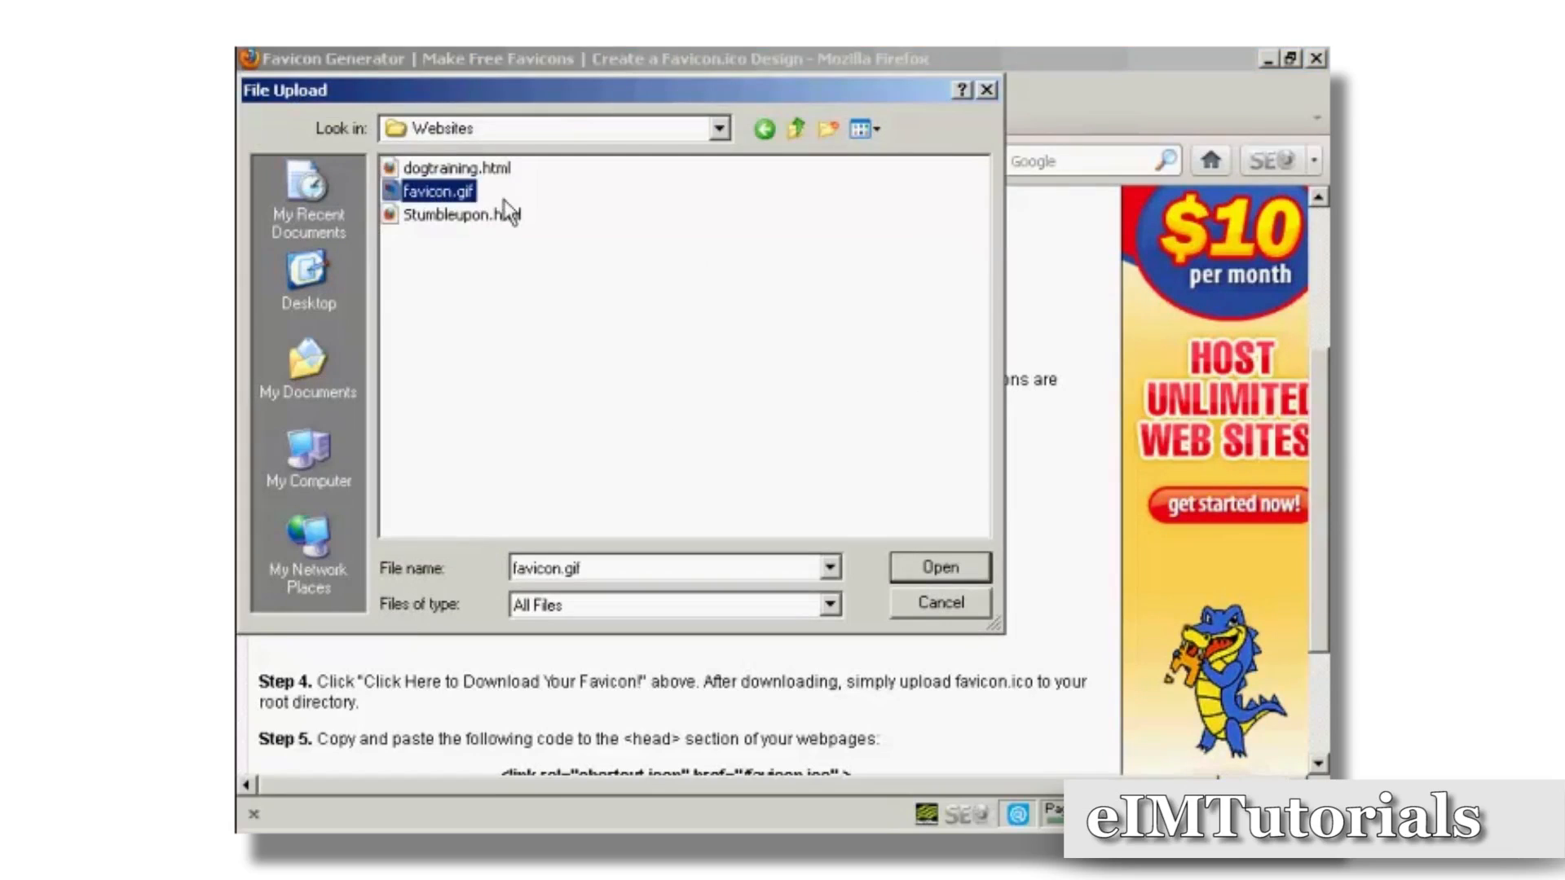
{"action": "left_click", "coordinate": [942, 565]}
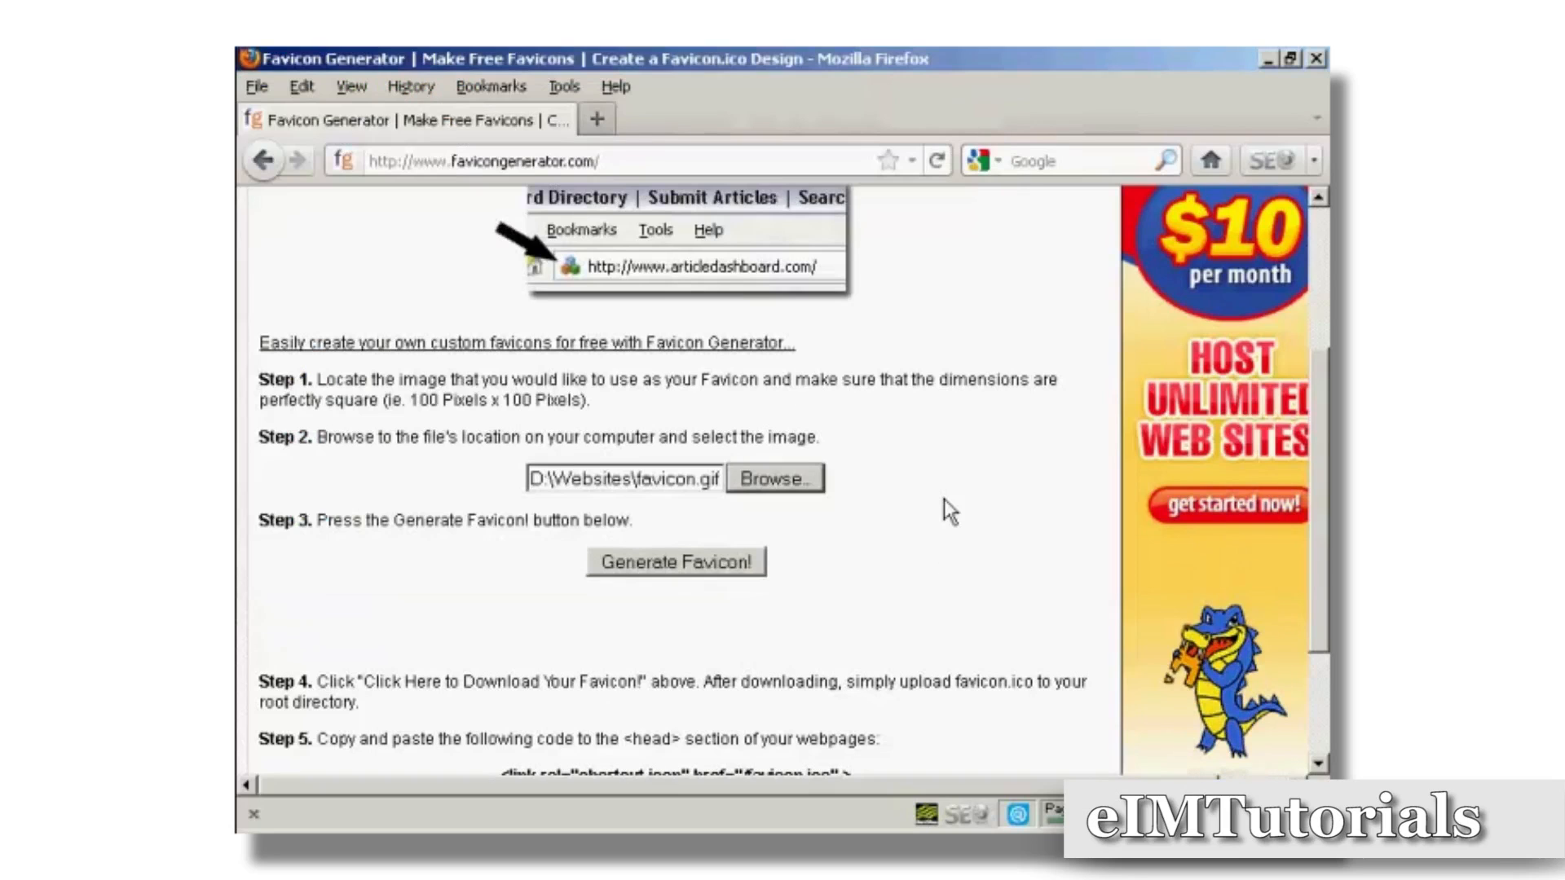
{"action": "left_click", "coordinate": [703, 572]}
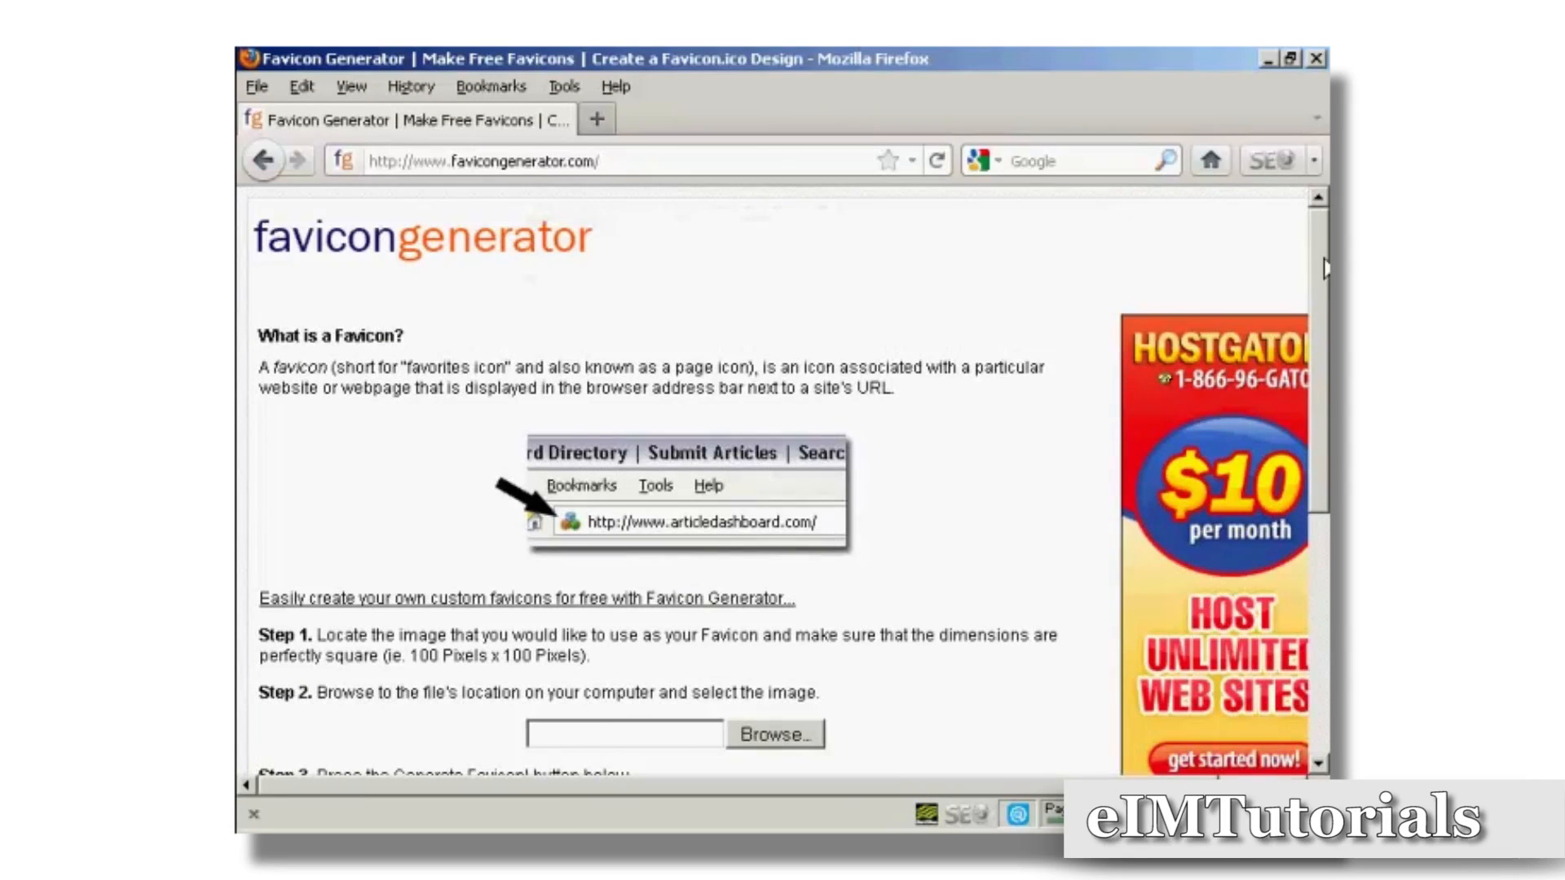
Step: Download the generated favicon.ico to the computer and dismiss the downloads list
{"action": "left_click_drag", "start_coordinate": [1325, 261], "coordinate": [1321, 403]}
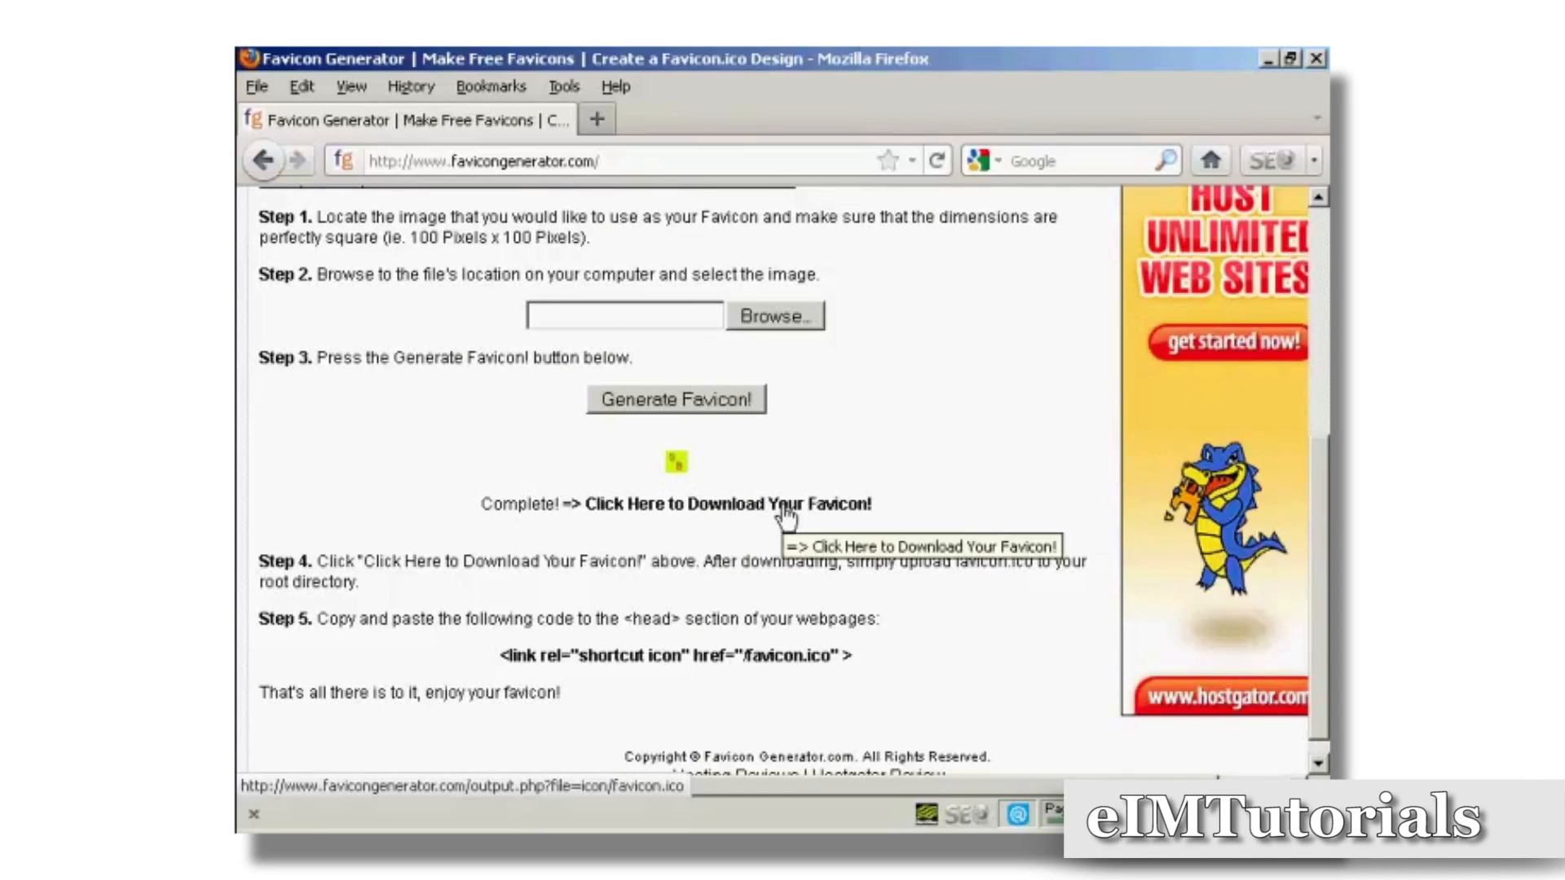
{"action": "left_click", "coordinate": [787, 506]}
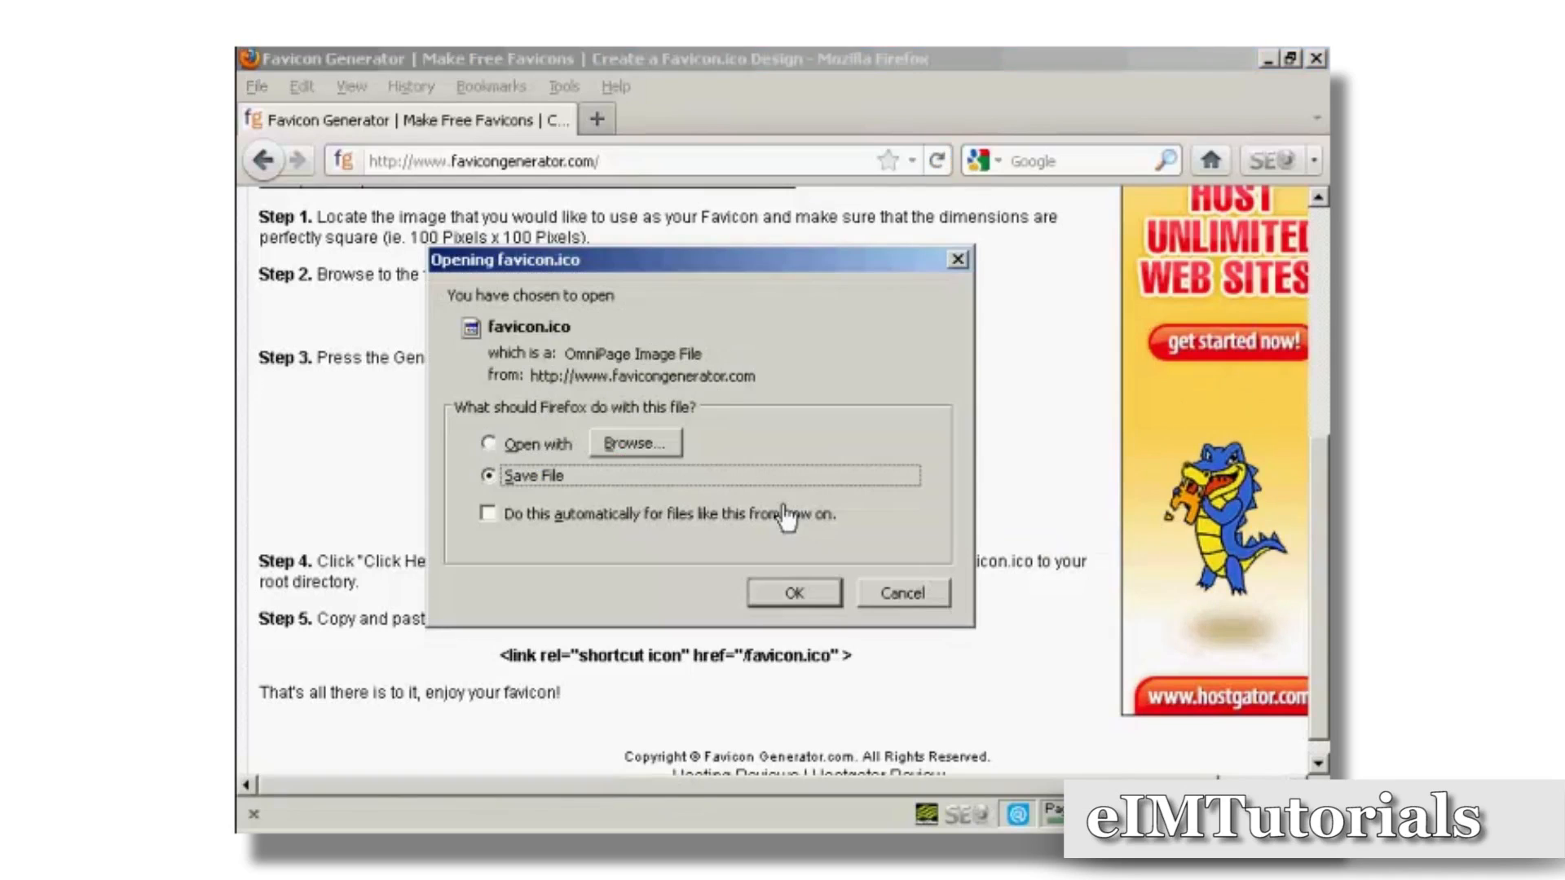
{"action": "left_click", "coordinate": [805, 598]}
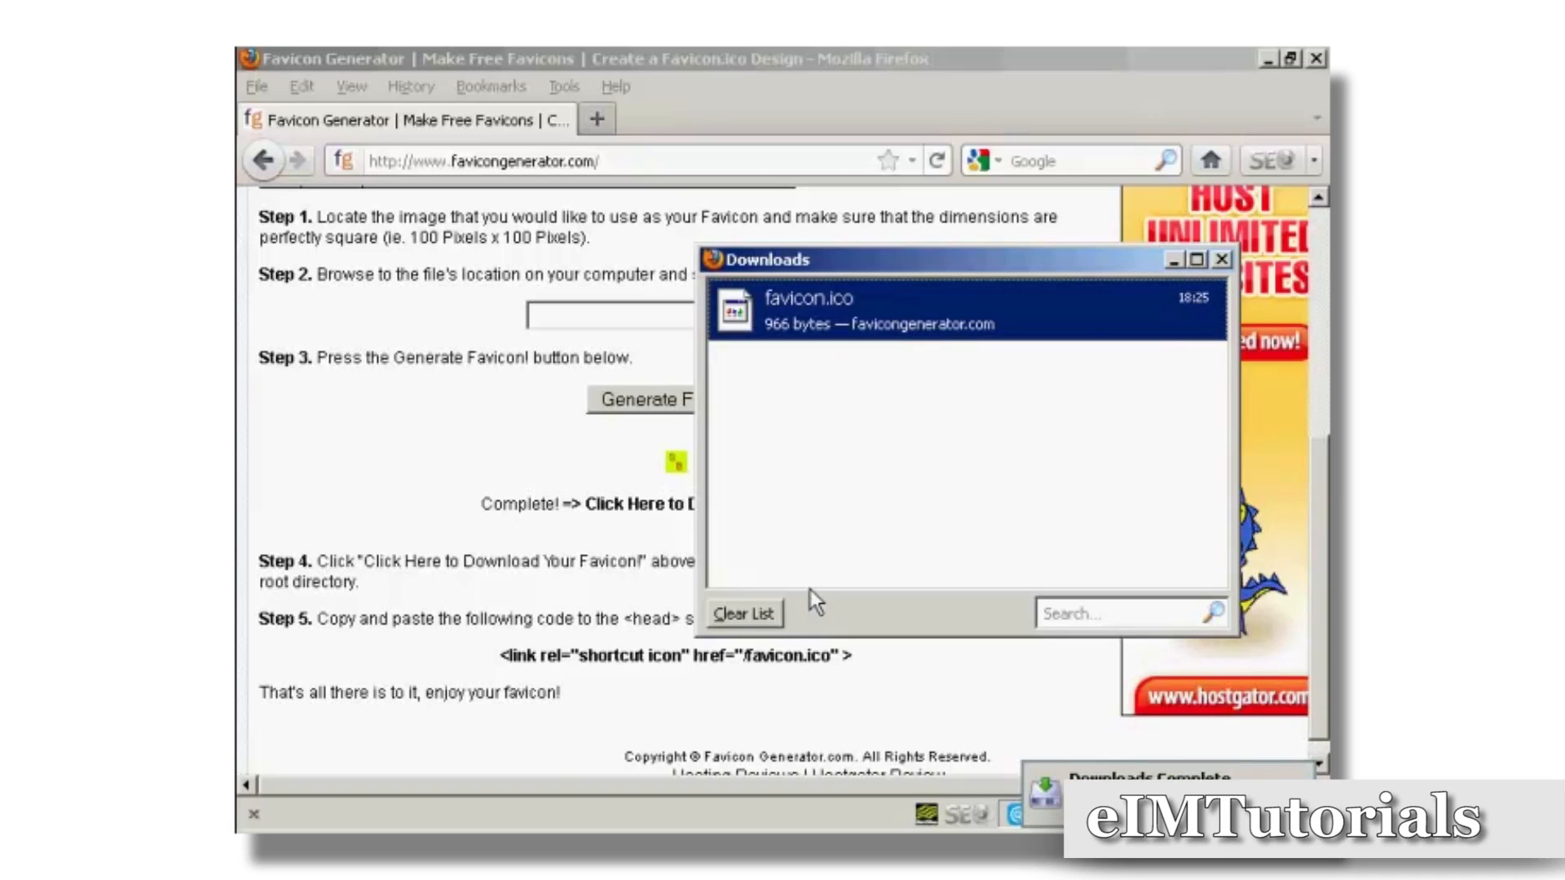
{"action": "left_click", "coordinate": [907, 675]}
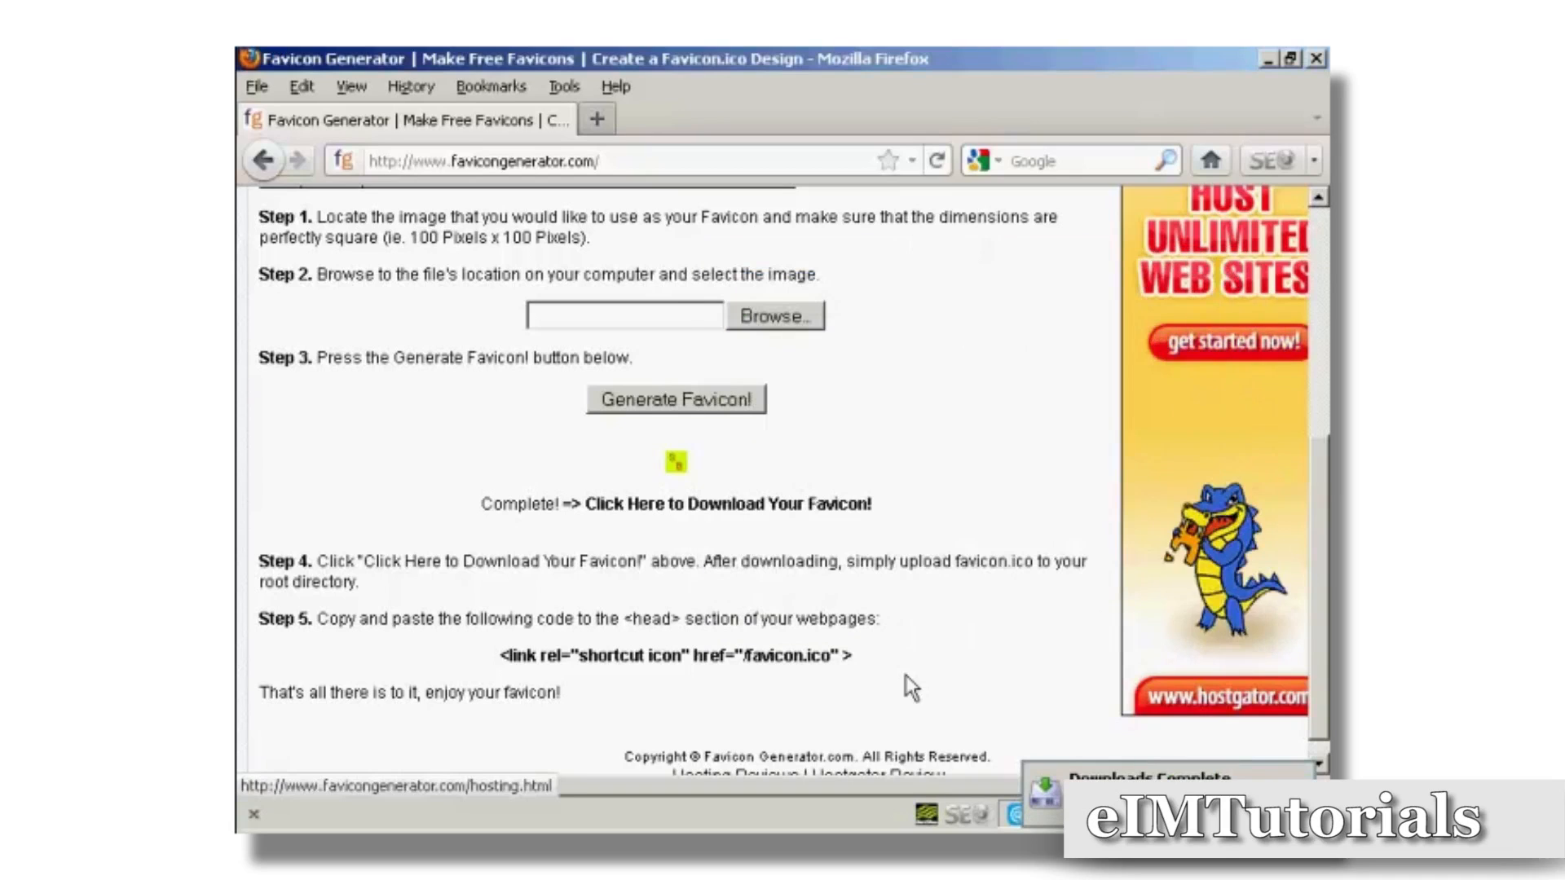
Step: Select the whole shortcut icon link code given for the head section of webpages
{"action": "scroll", "coordinate": [913, 636], "scroll_direction": "down", "scroll_amount": 1}
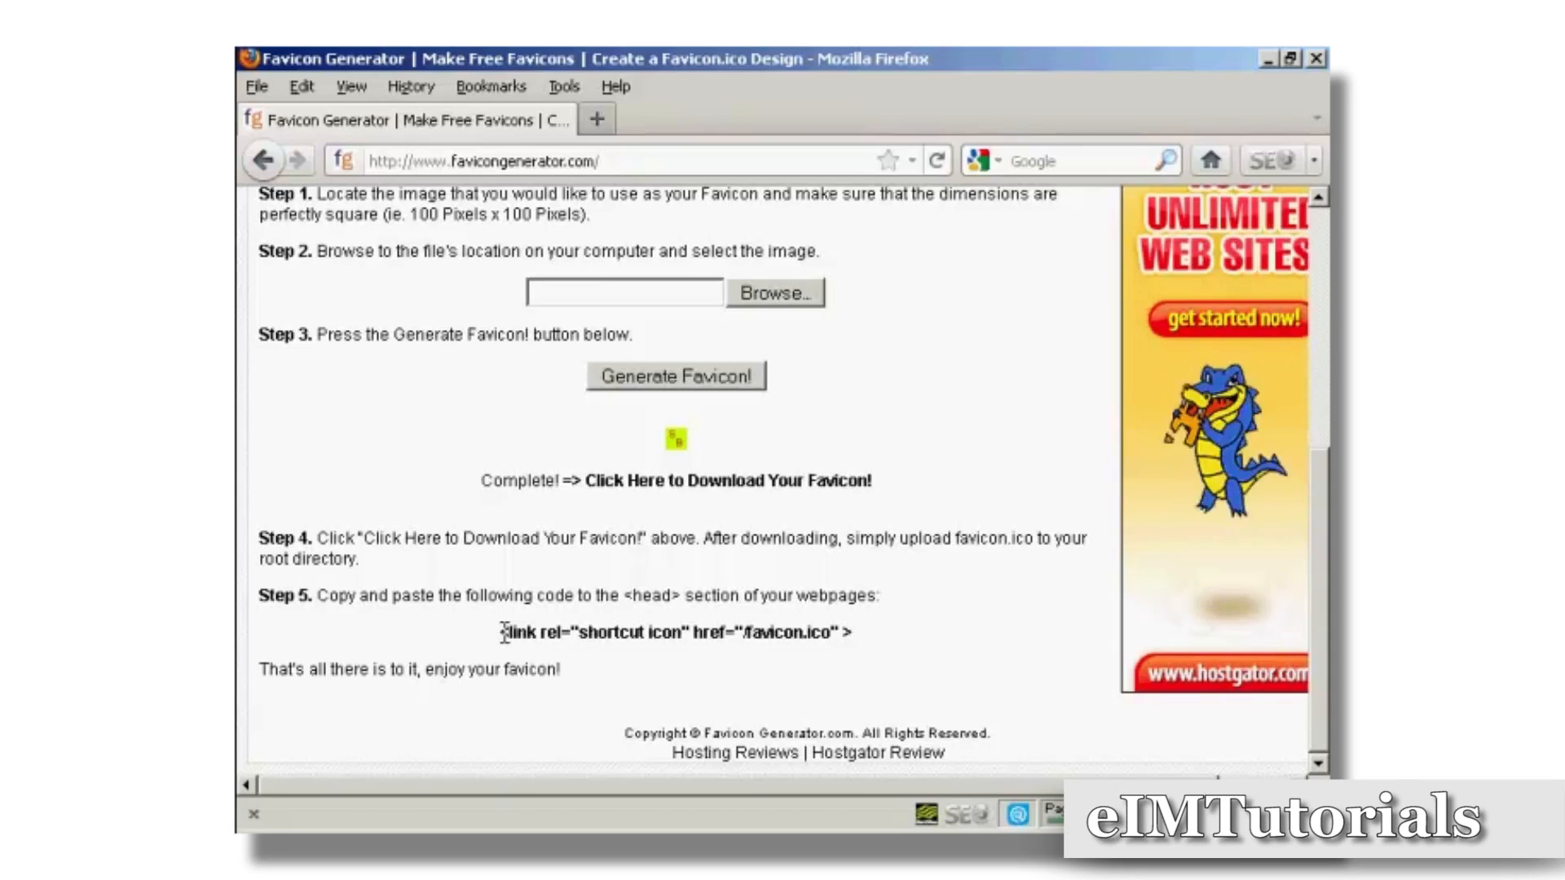
{"action": "left_click_drag", "start_coordinate": [503, 631], "coordinate": [840, 647]}
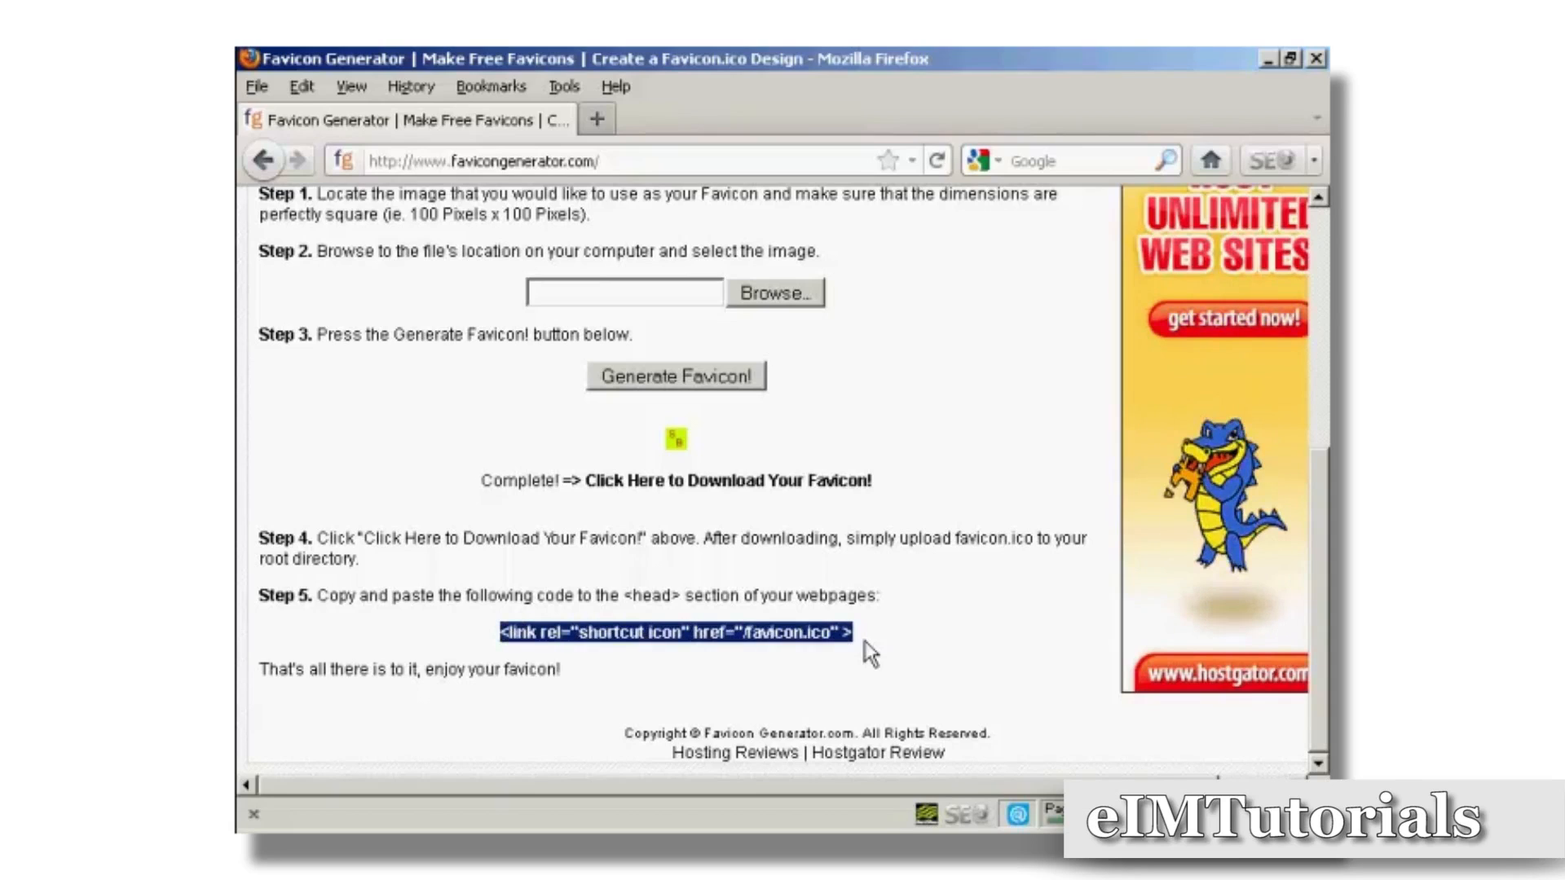